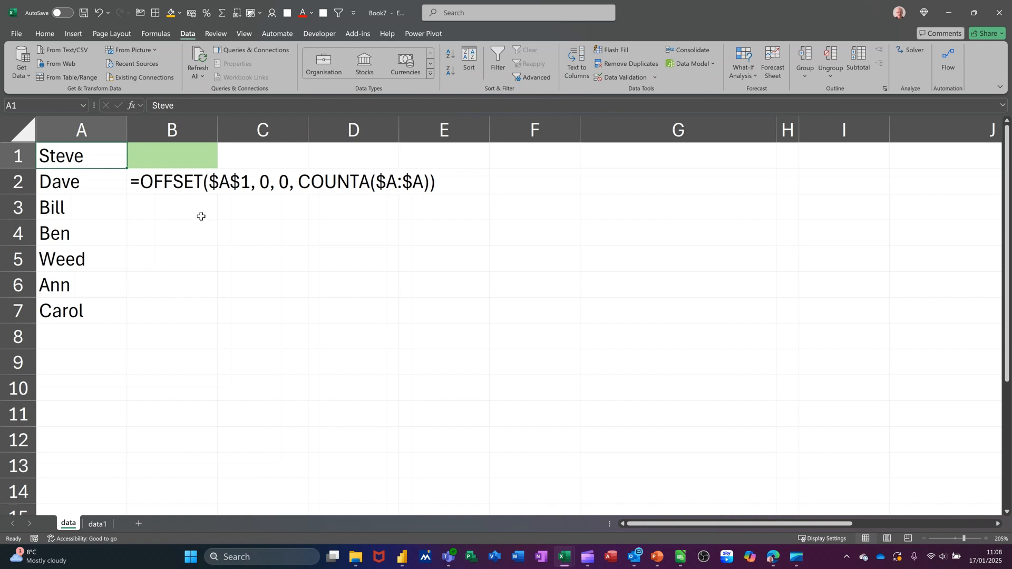
- View the drop-down choices in green cell B1 and add another first name to the source list in A8
left_click(173, 154)
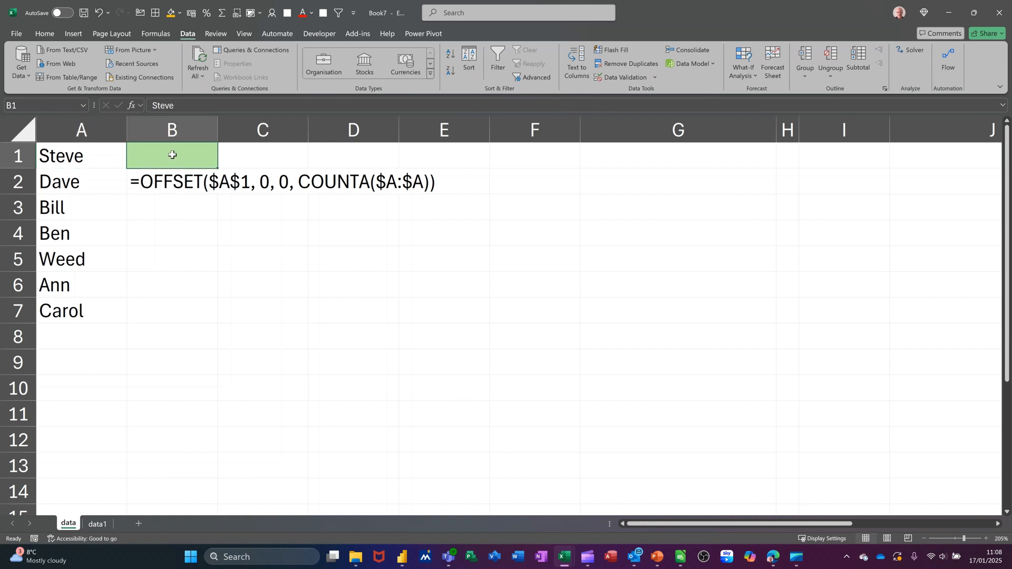
left_click(221, 163)
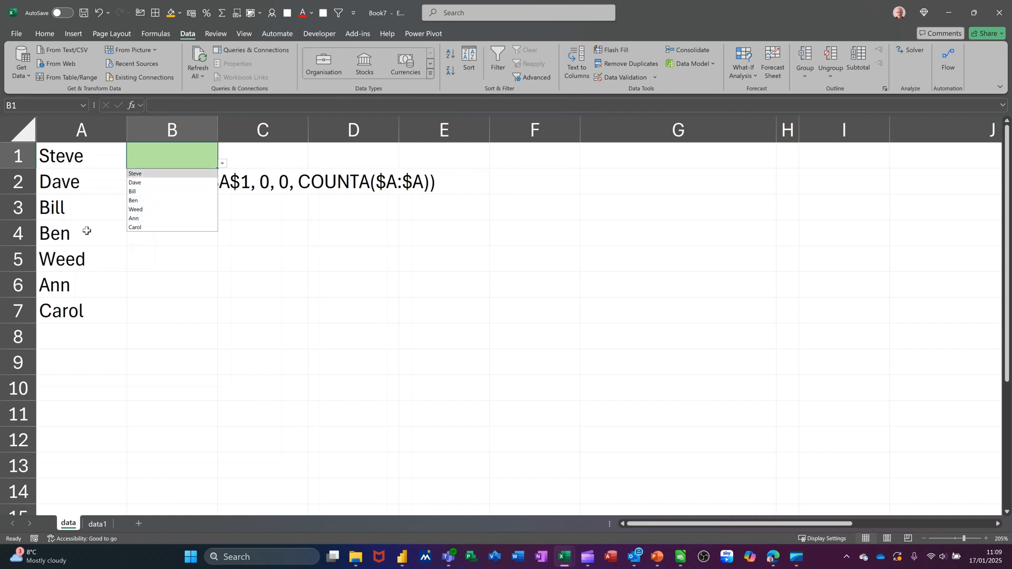
left_click(85, 334)
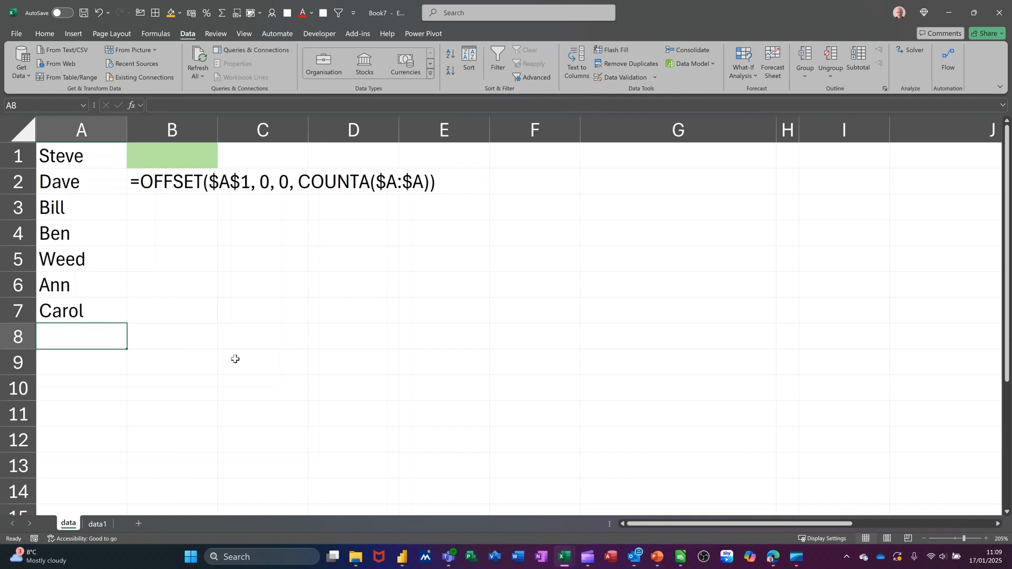
type("Bo")
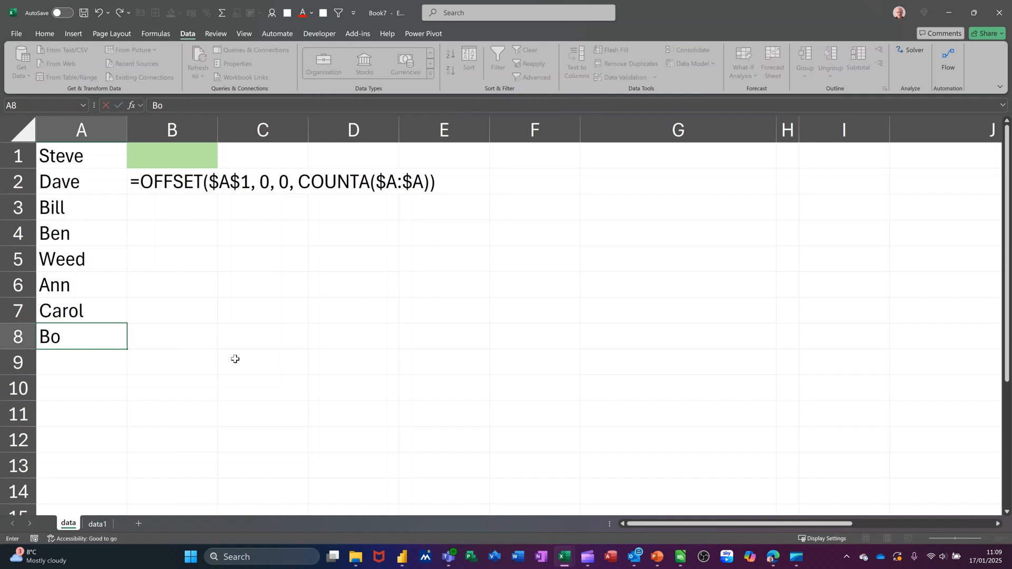
type("b")
left_click(177, 238)
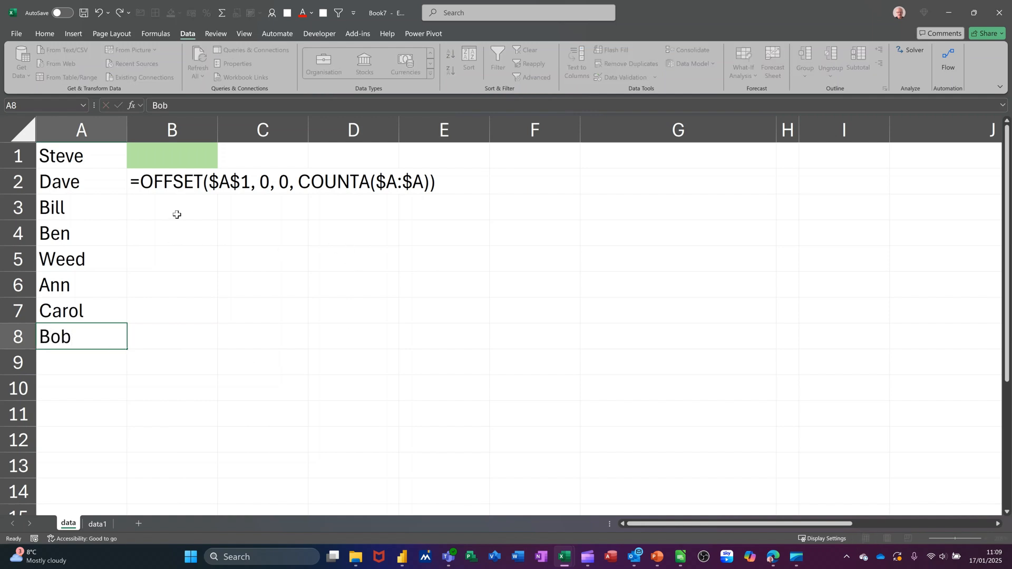
- Check the entries offered by the drop-down list in B1 of the data sheet
left_click(176, 163)
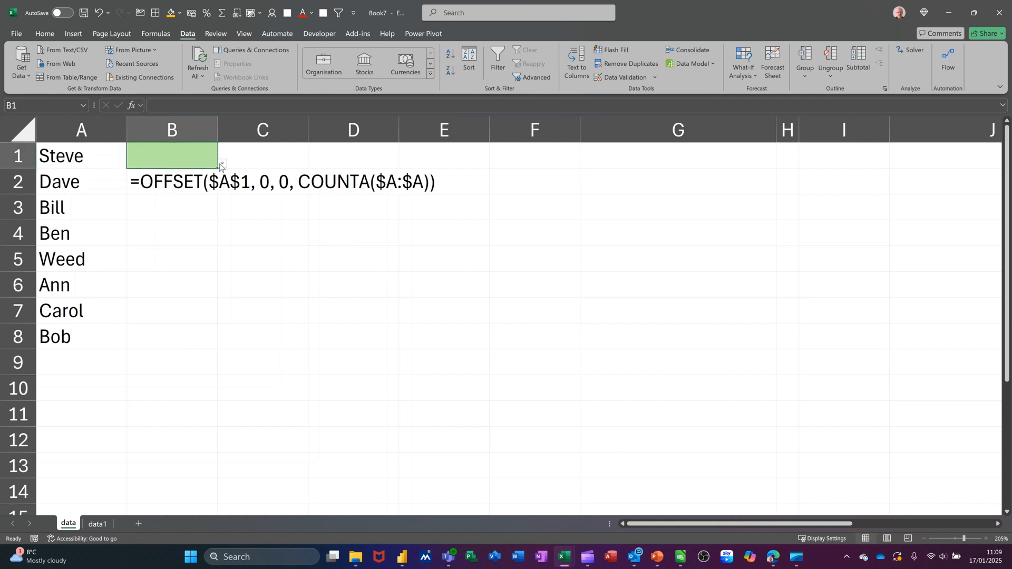
left_click(221, 165)
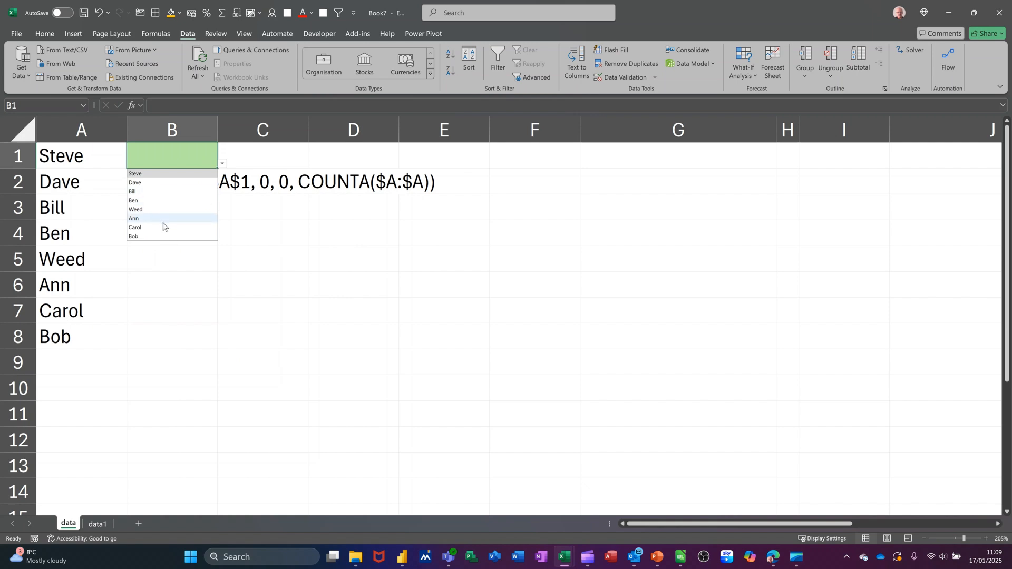
left_click(184, 158)
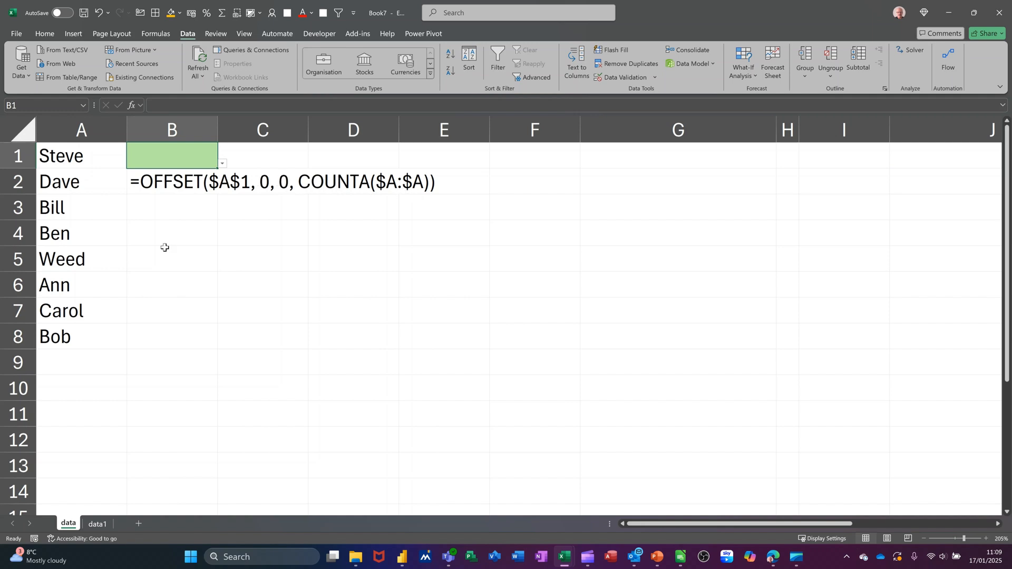
- On sheet data1, enter Car in A1 and fill the custom list down to A6
left_click(97, 525)
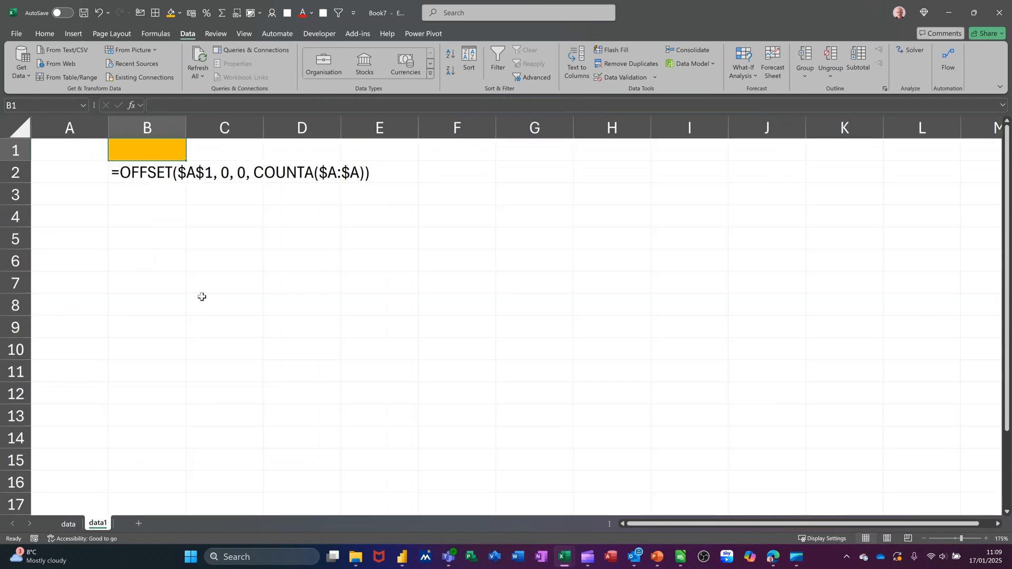
left_click(69, 157)
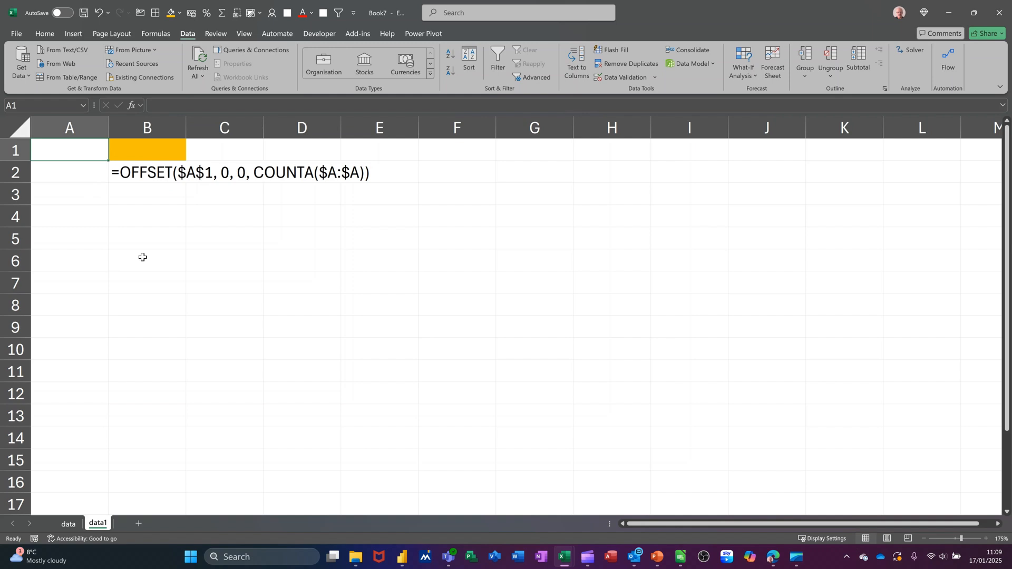
type("Ca")
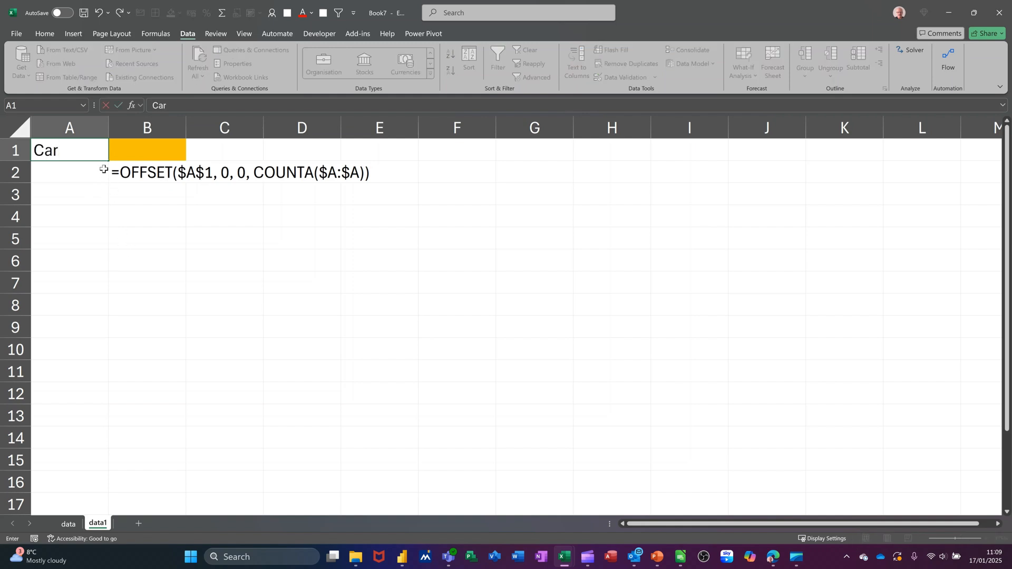
type("r")
left_click_drag(109, 162, 96, 267)
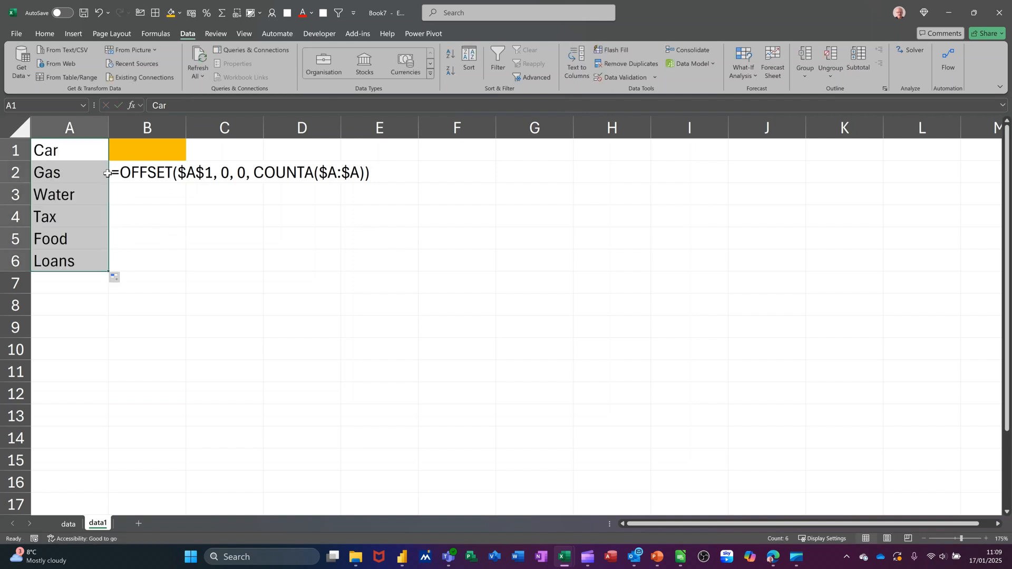
- Apply List data validation to orange cell B1 with the source =OFFSET($A$1,0,0,COUNTA($A:$A))
left_click(146, 152)
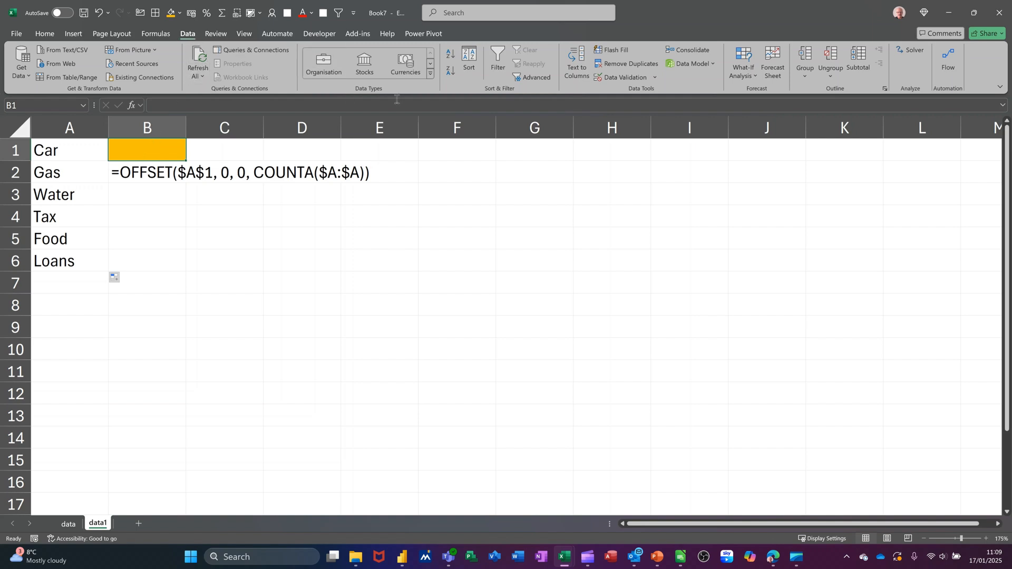
left_click(608, 78)
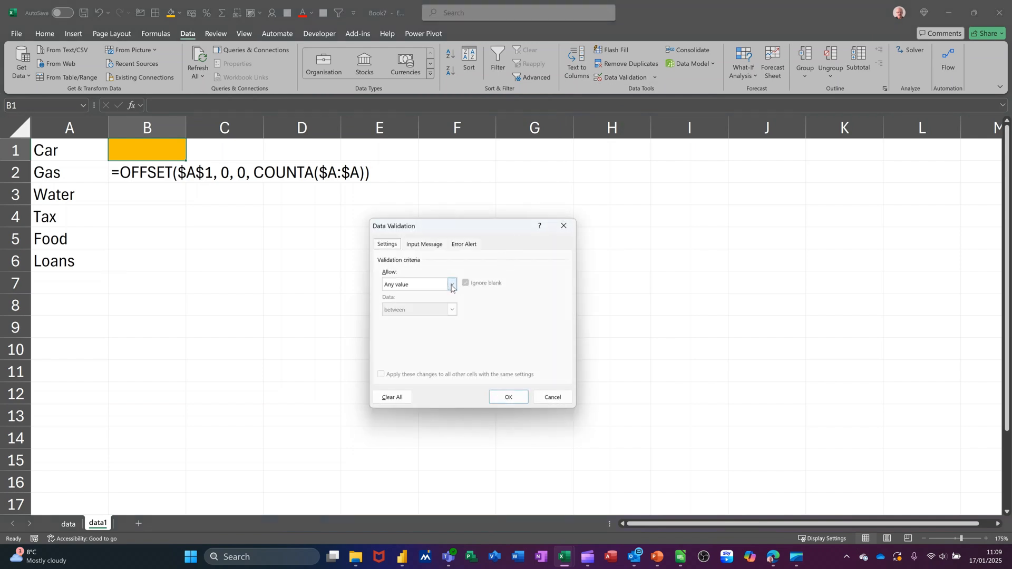
left_click(449, 284)
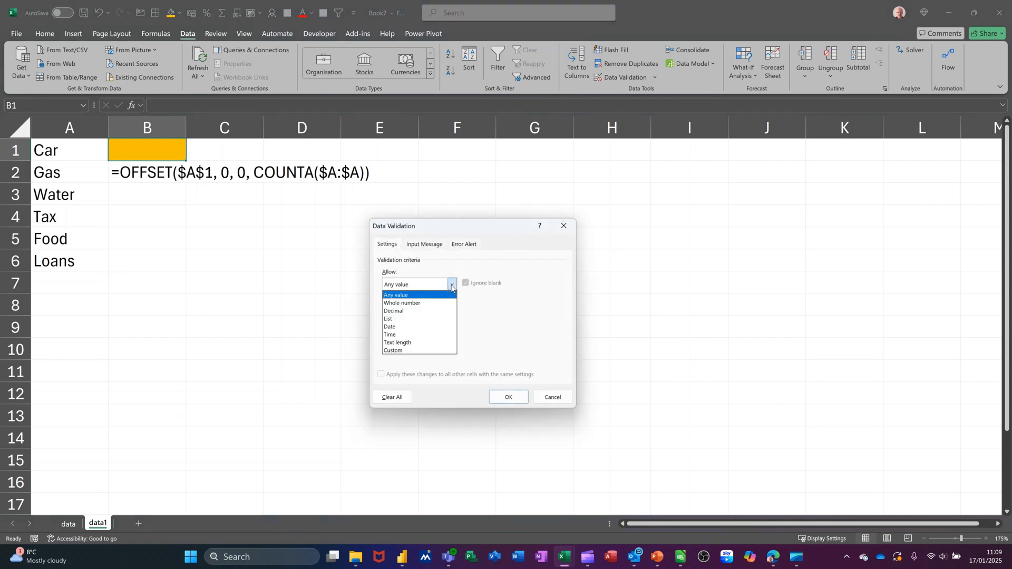
left_click(409, 319)
left_click(396, 335)
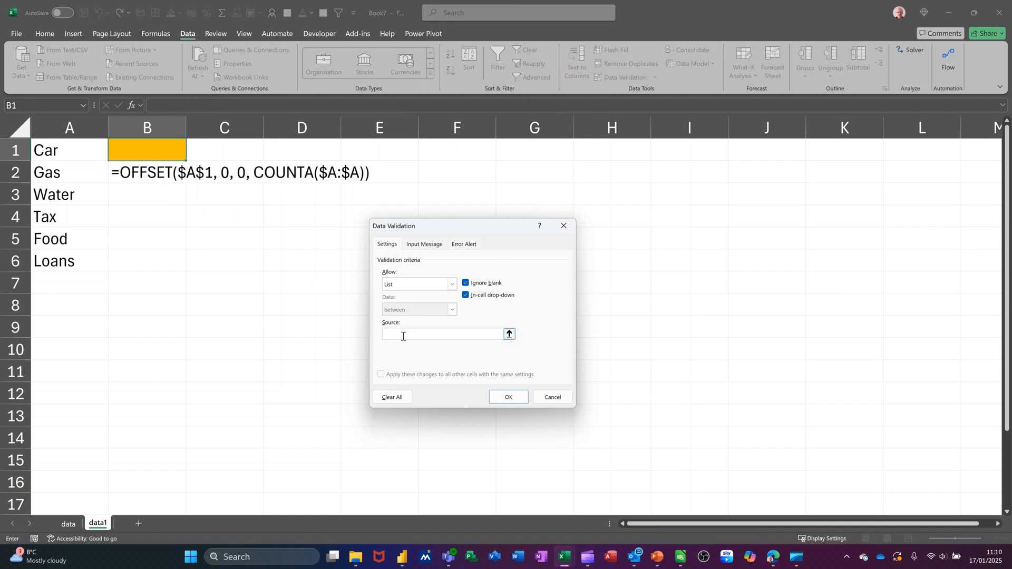
type("=")
type("offset(")
type("unta($A:$A")
left_click(498, 398)
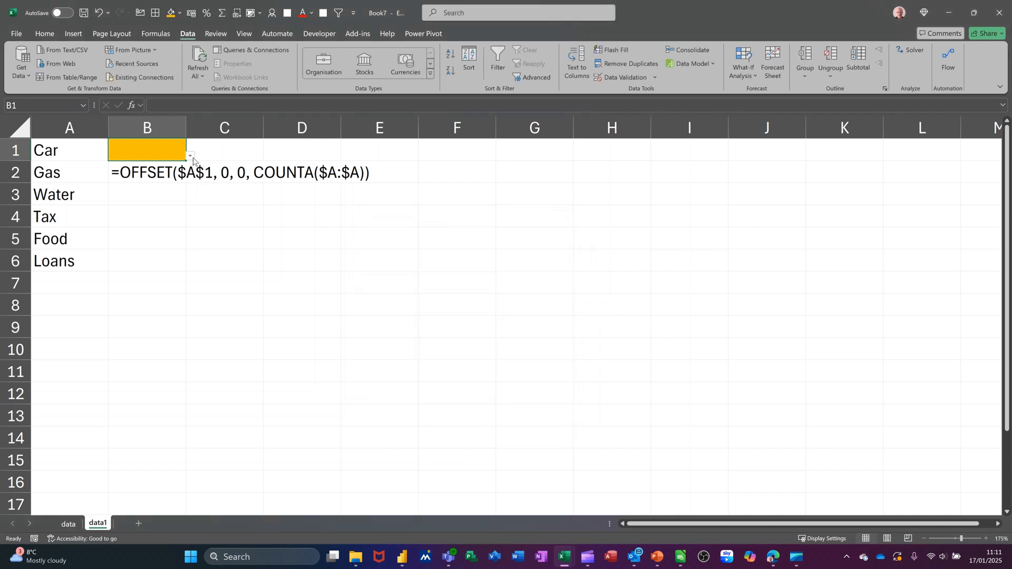
- View the drop-down choices in B1 and add Bills to the source list in A7
left_click(191, 156)
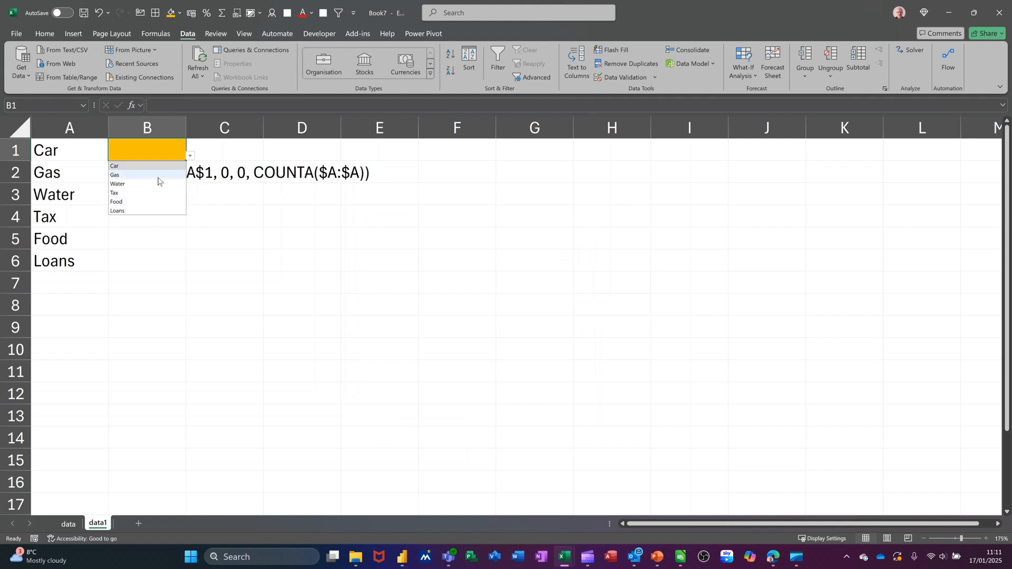
left_click(74, 282)
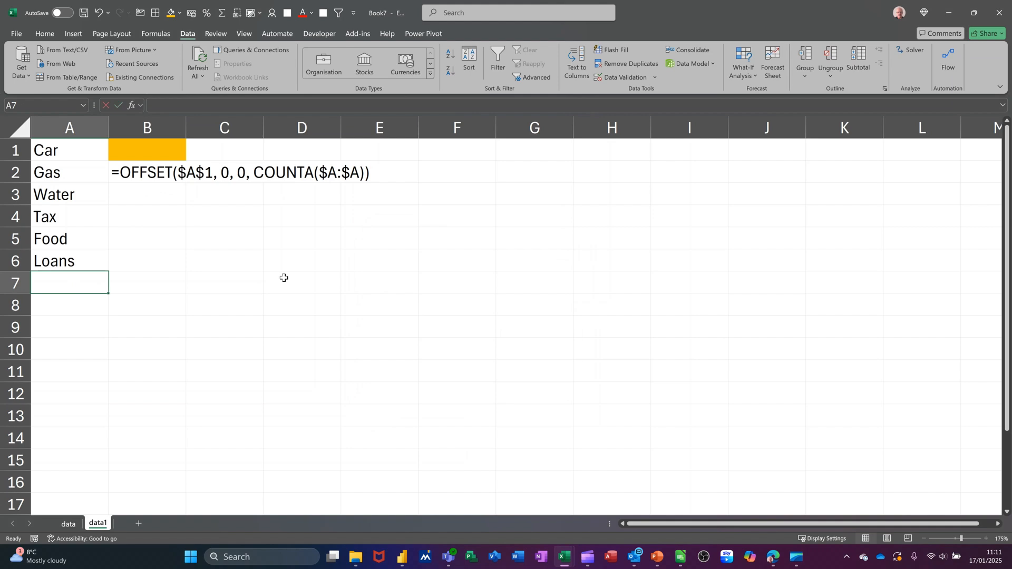
type("Bills")
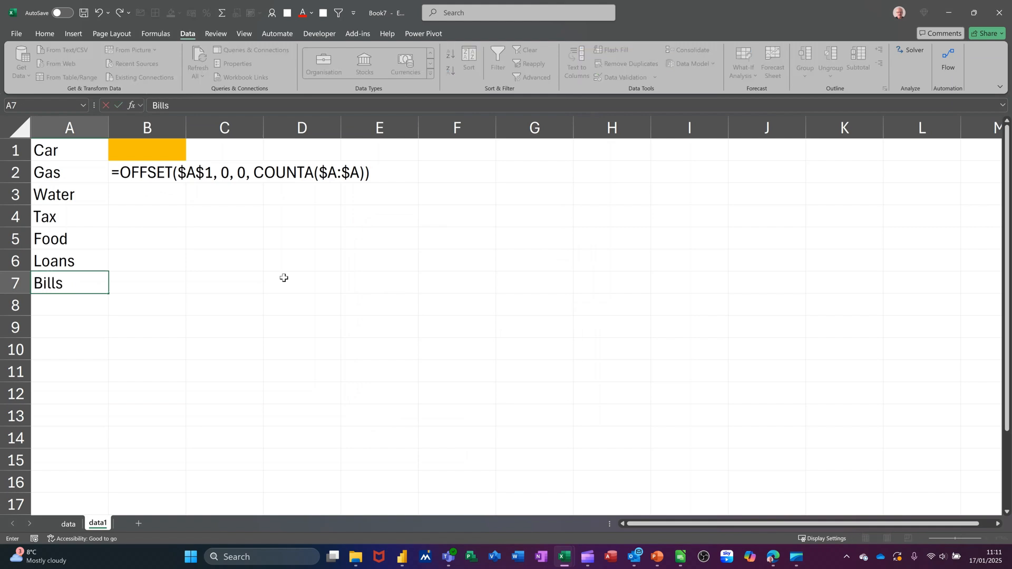
key("Return")
- Check the entries offered by the drop-down list in B1 of sheet data1
left_click(161, 155)
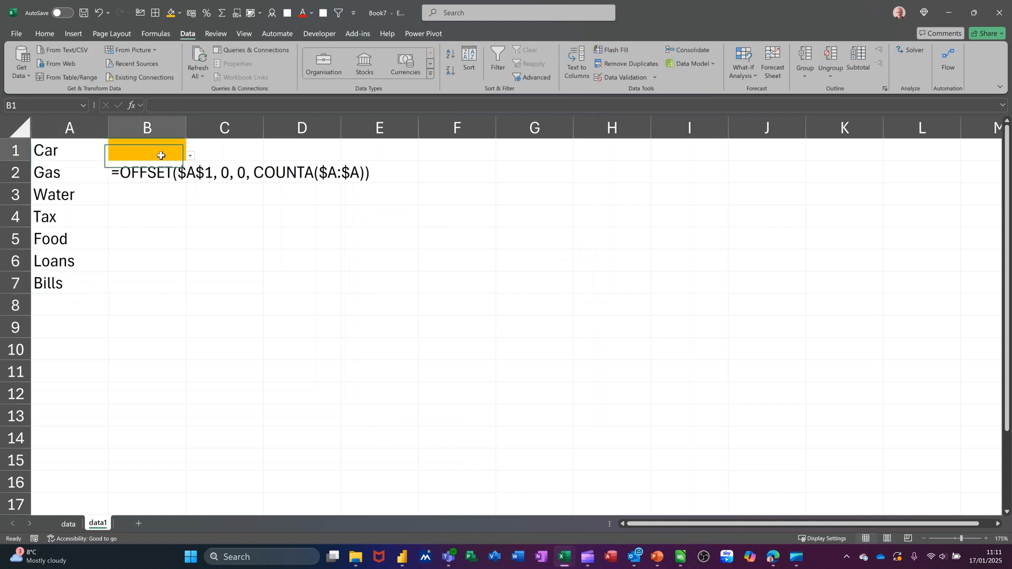
left_click(190, 157)
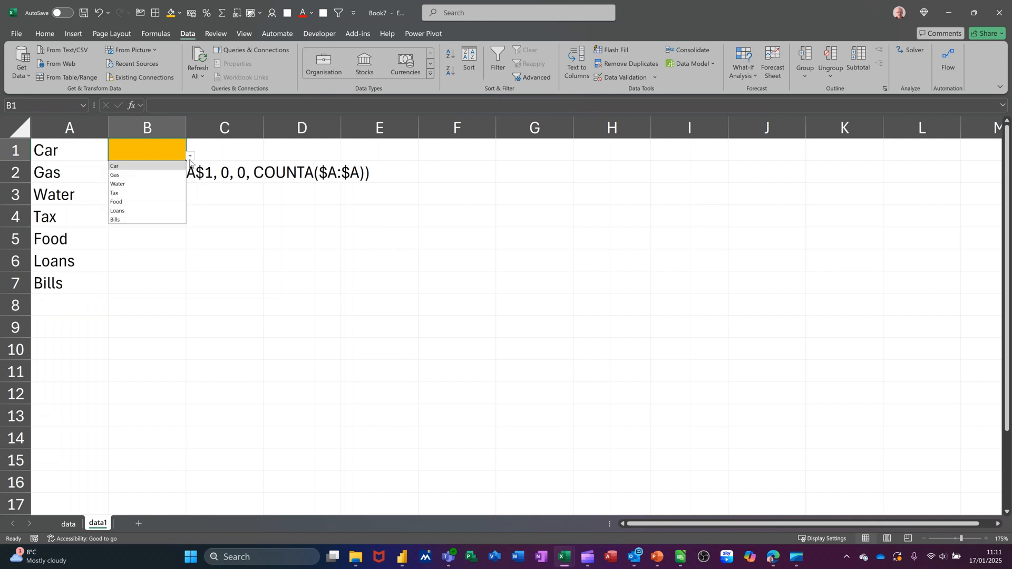
left_click(158, 150)
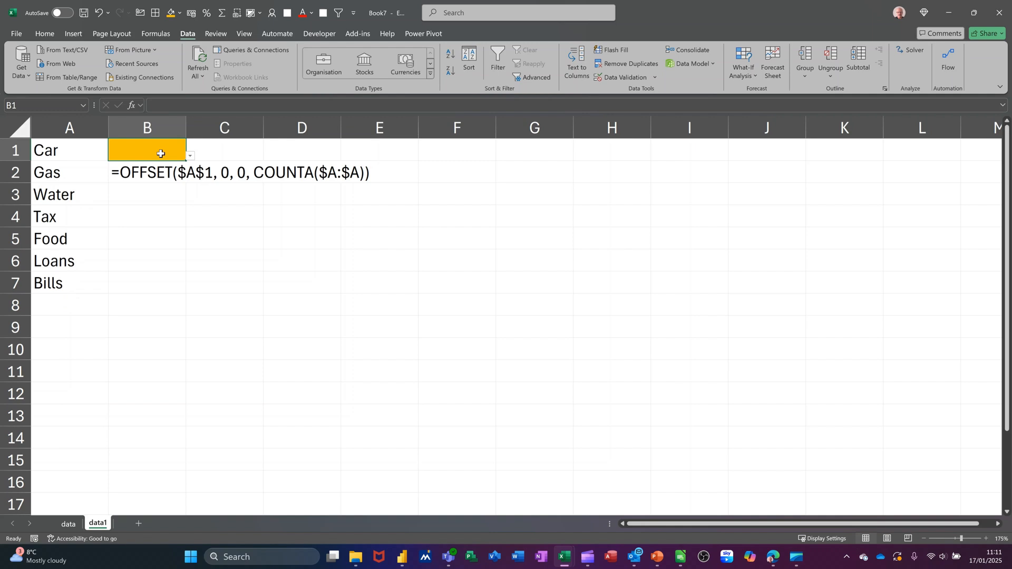
- Enter the first name of the custom name list in C4 and fill the series down to C7
left_click(217, 220)
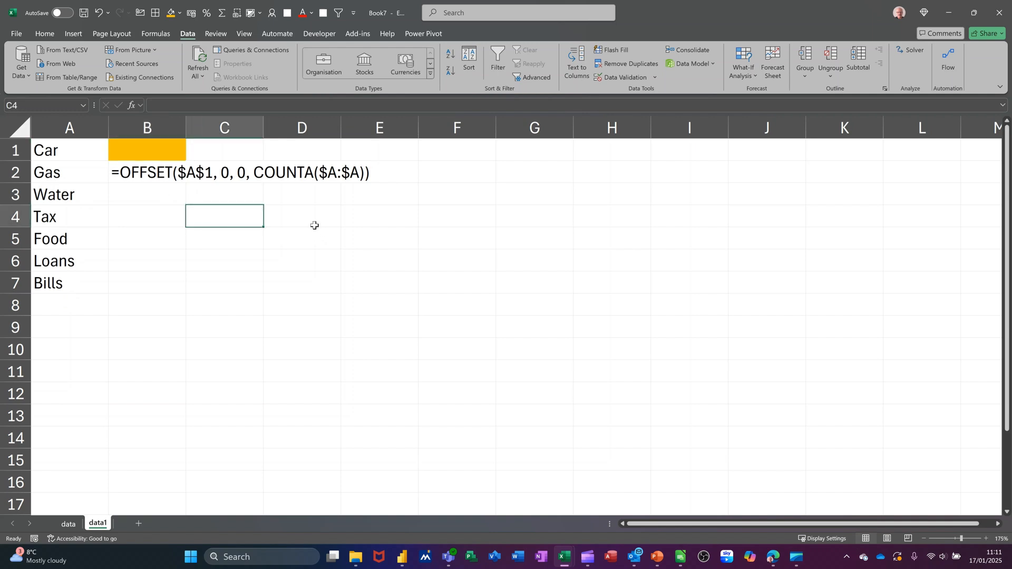
type("Steve")
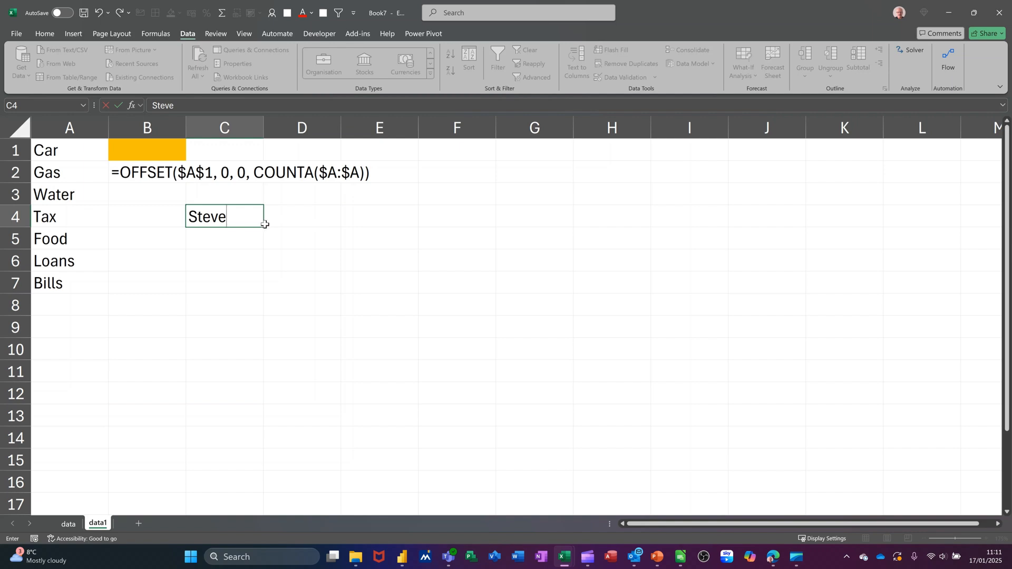
left_click_drag(264, 225, 244, 300)
- Fill cell D4, beside the first entry of the name list, with a blue theme colour
left_click(311, 217)
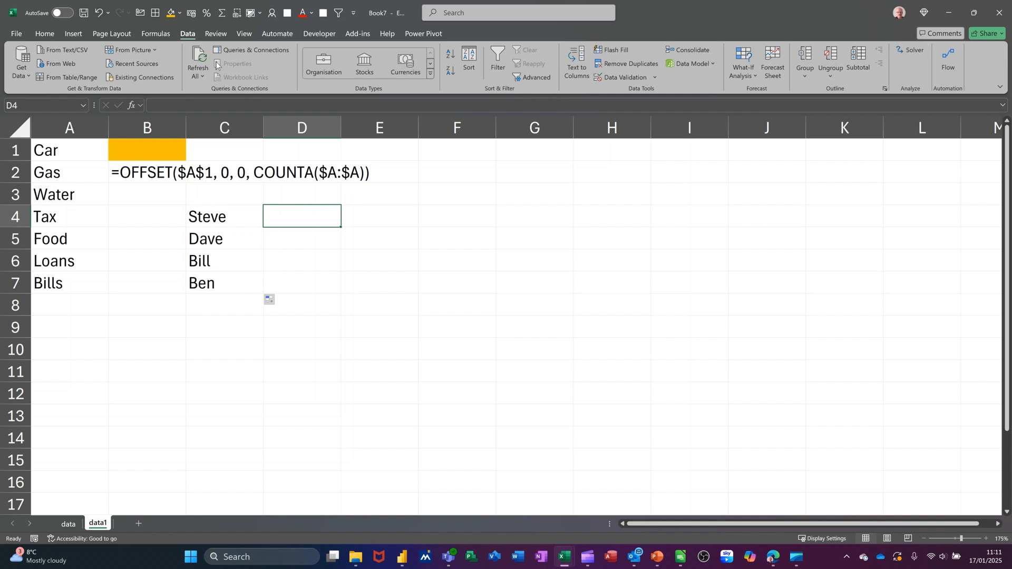
left_click(180, 12)
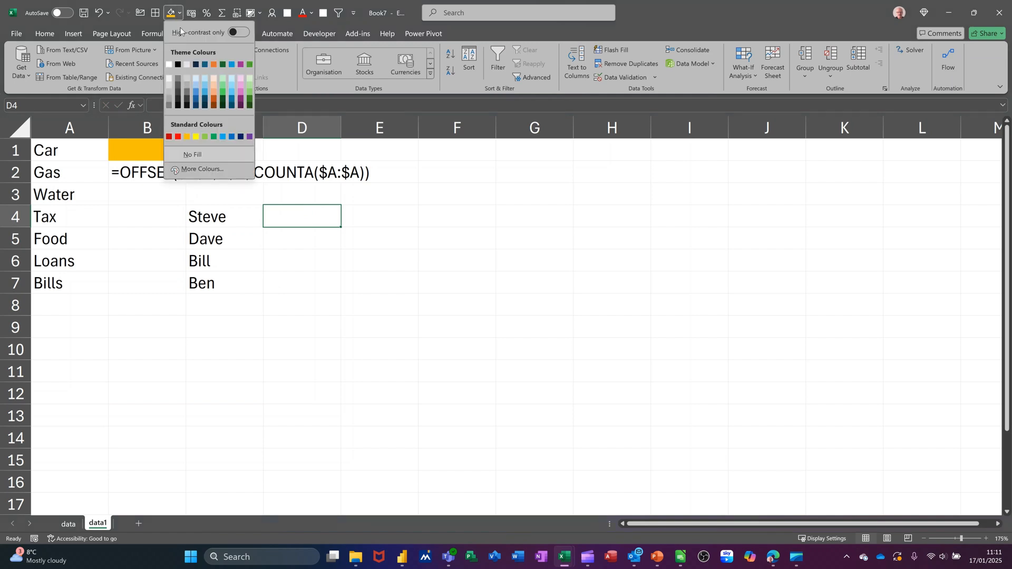
left_click(194, 88)
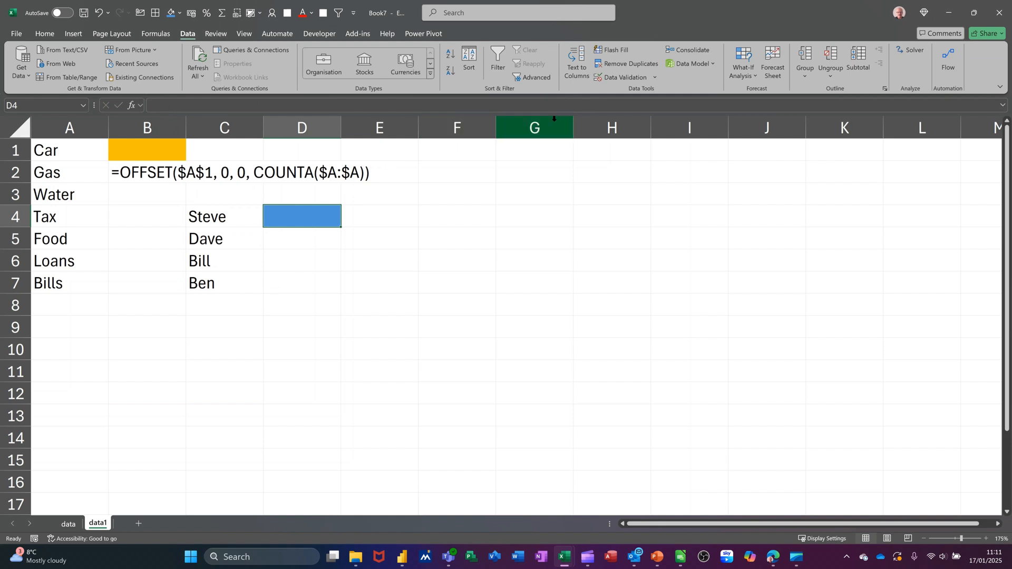
- Apply List data validation to D4 using the fixed source range =$C$4:$C$7
left_click(615, 78)
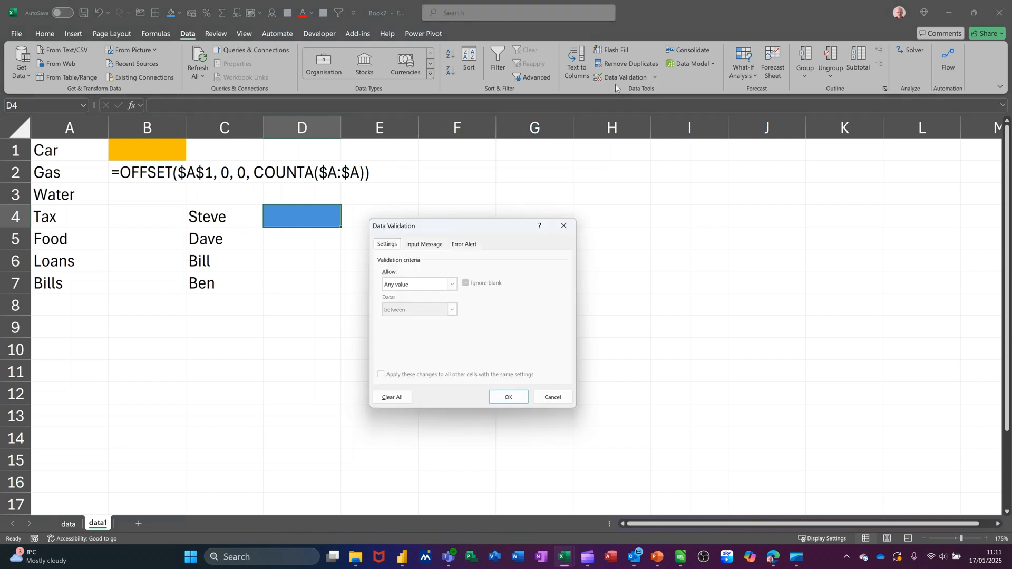
left_click(452, 284)
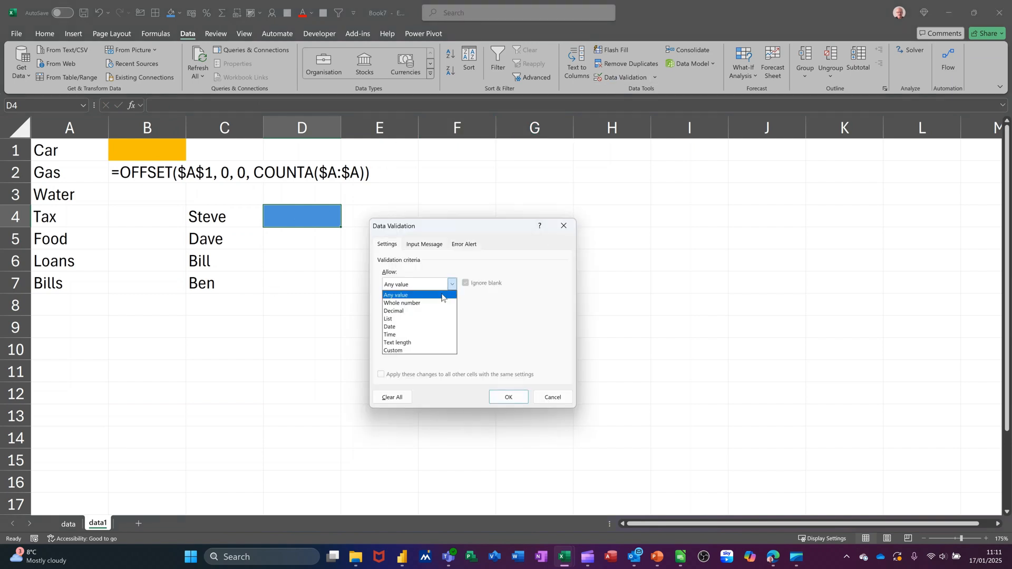
left_click(420, 319)
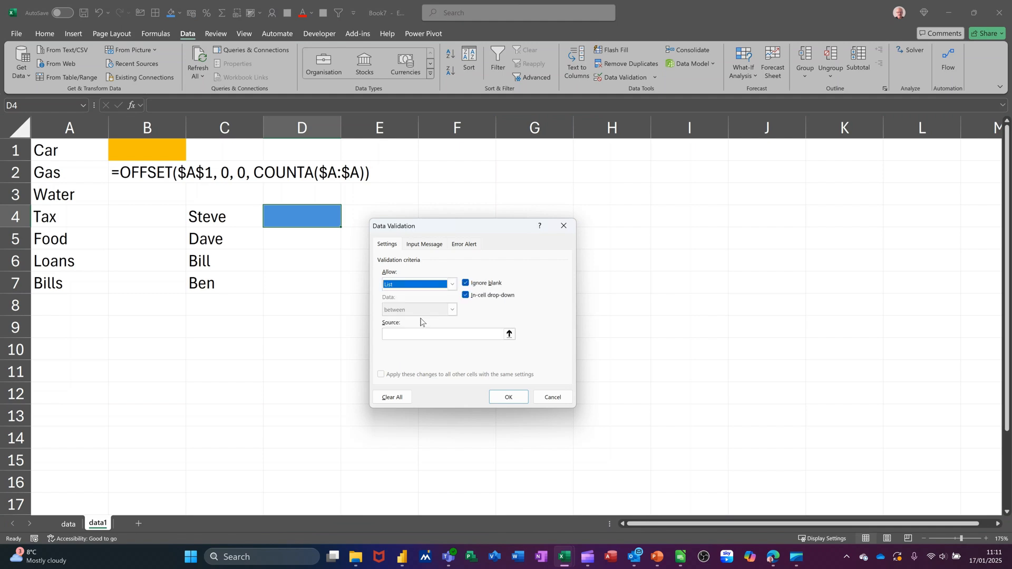
left_click(509, 334)
left_click_drag(221, 215, 220, 278)
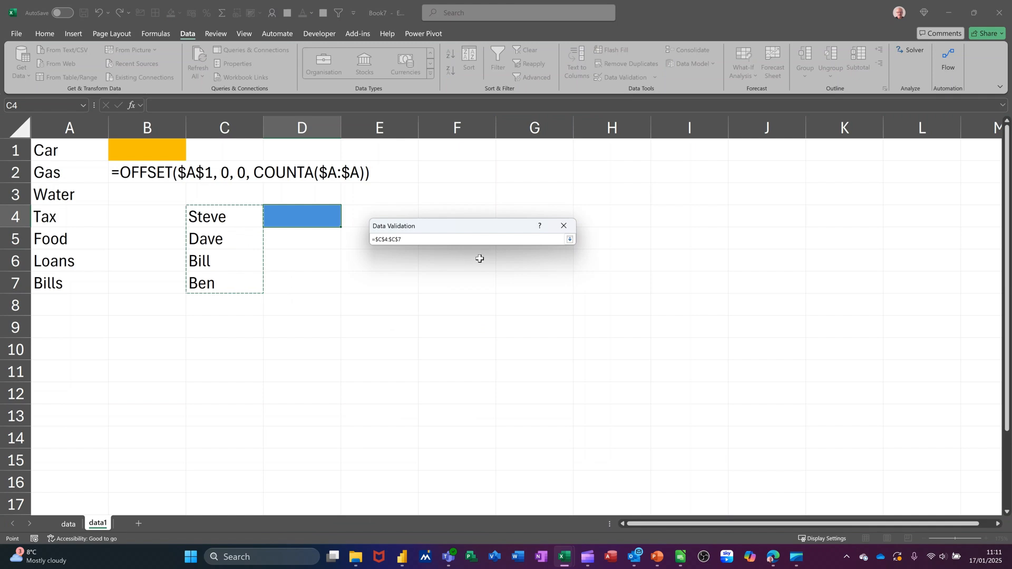
left_click(569, 240)
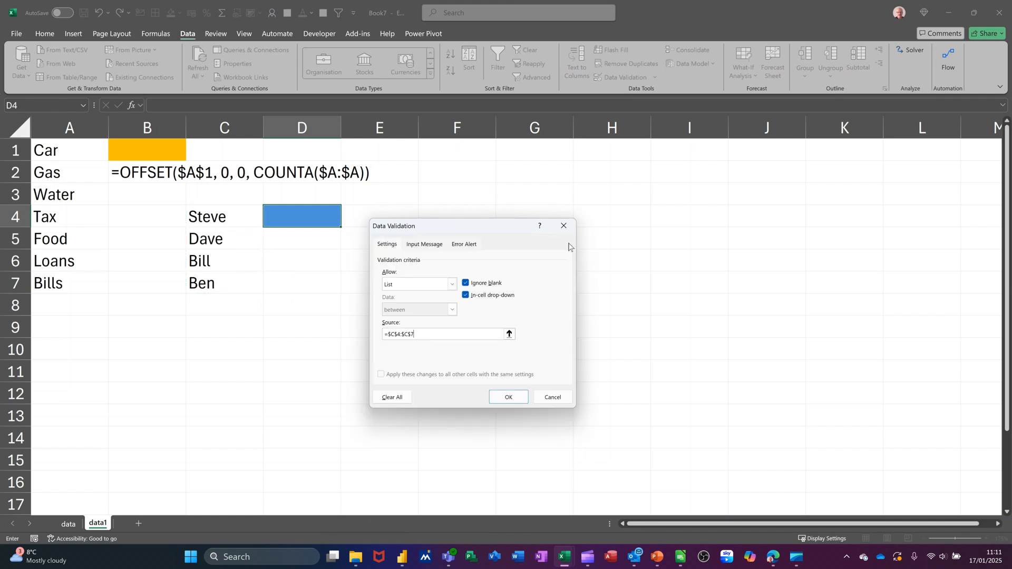
left_click(508, 397)
- Check the entries offered by the drop-down list in D4 and select the last name in C7
left_click(346, 222)
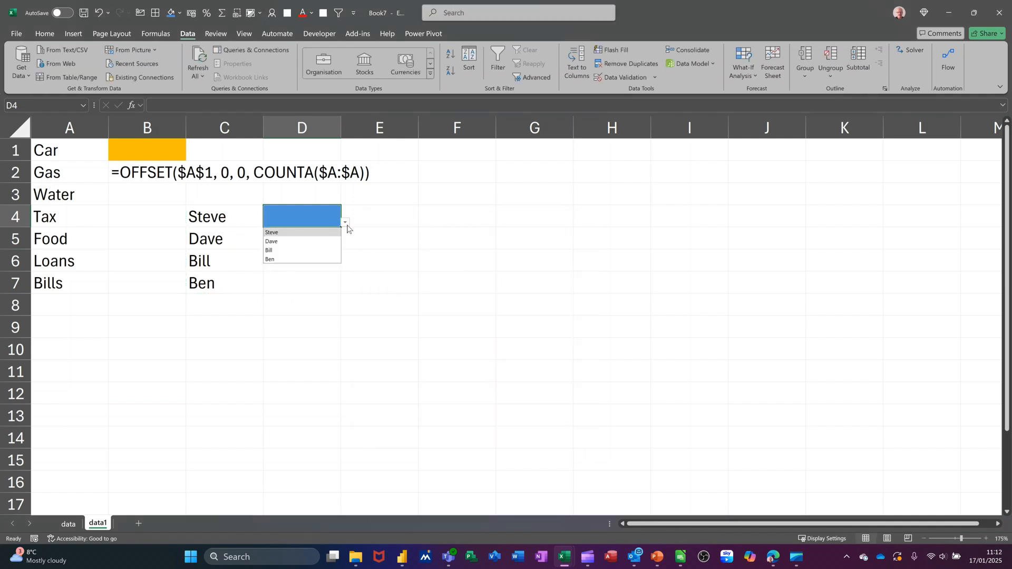
left_click(345, 222)
left_click(243, 288)
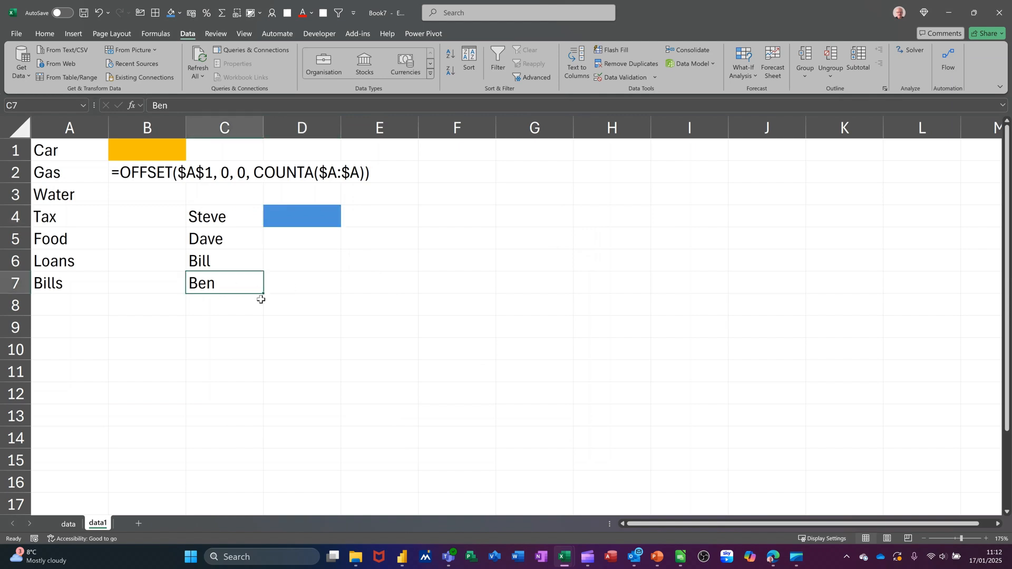
- Extend the custom name list from C7 down to C9 and check the entries offered by the drop-down in D4
left_click_drag(265, 294, 260, 337)
left_click(236, 312)
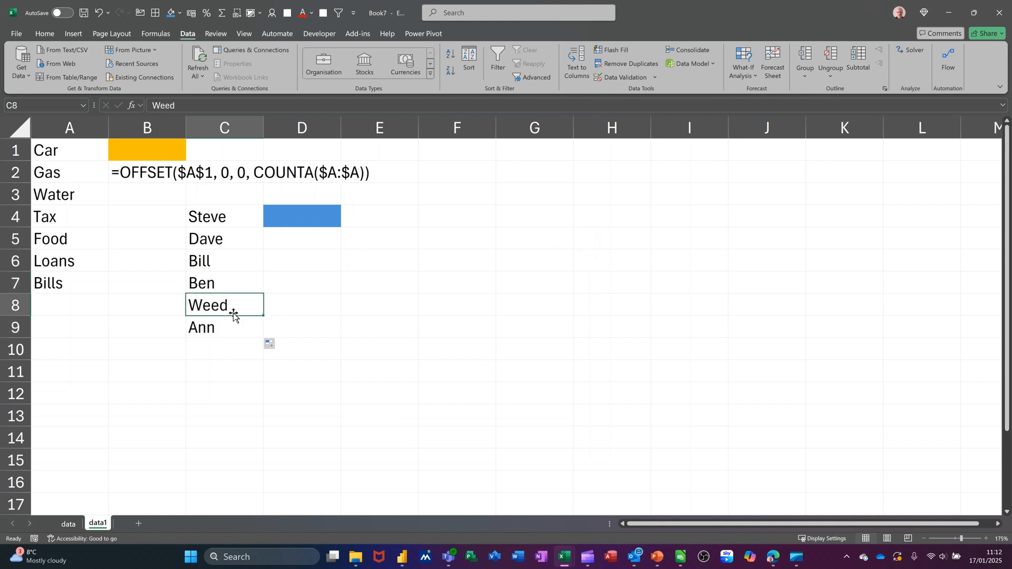
left_click(321, 223)
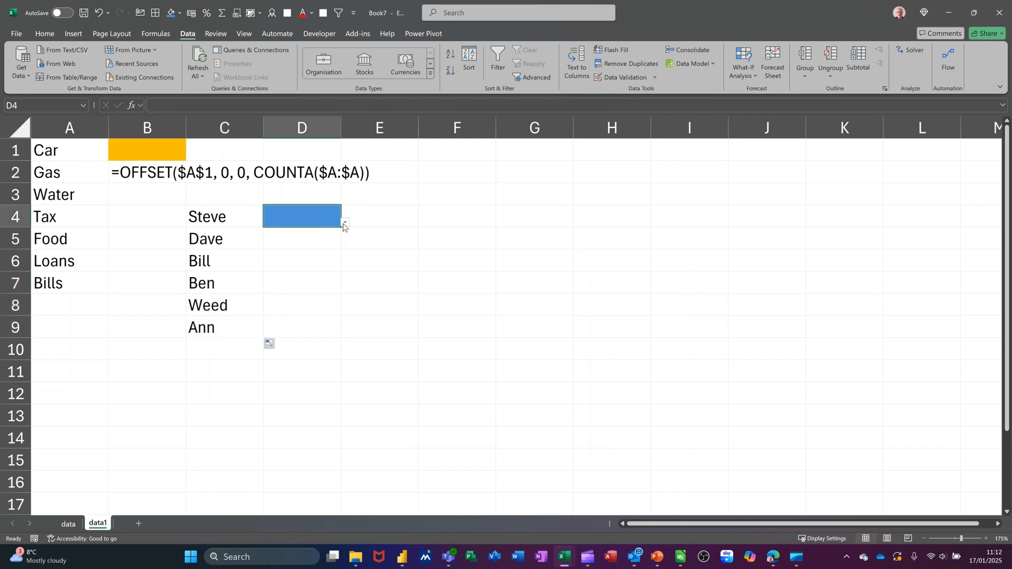
left_click(344, 224)
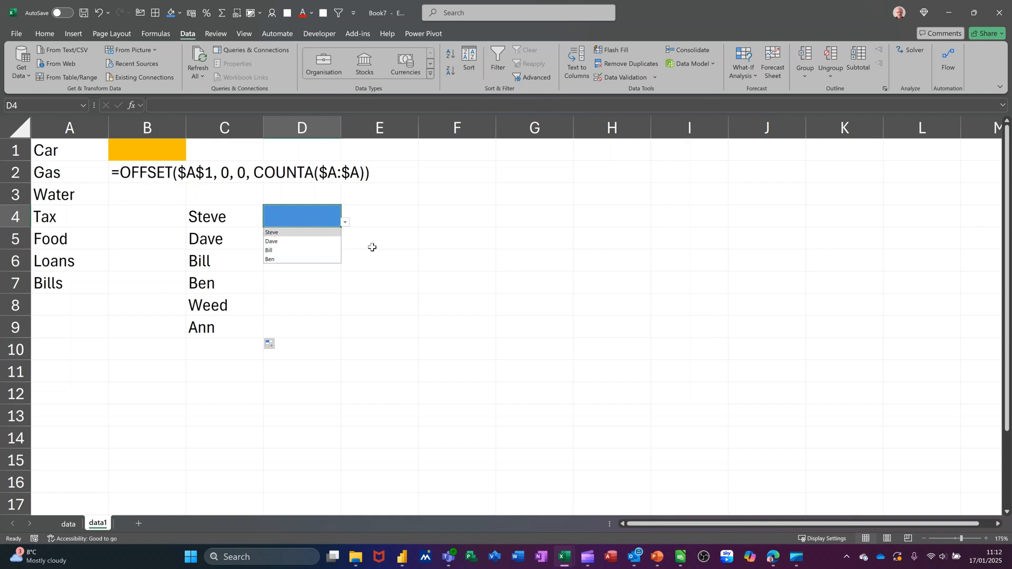
- Fill cell E4, beside the blue drop-down cell, with a light green theme colour
left_click(393, 217)
left_click(393, 218)
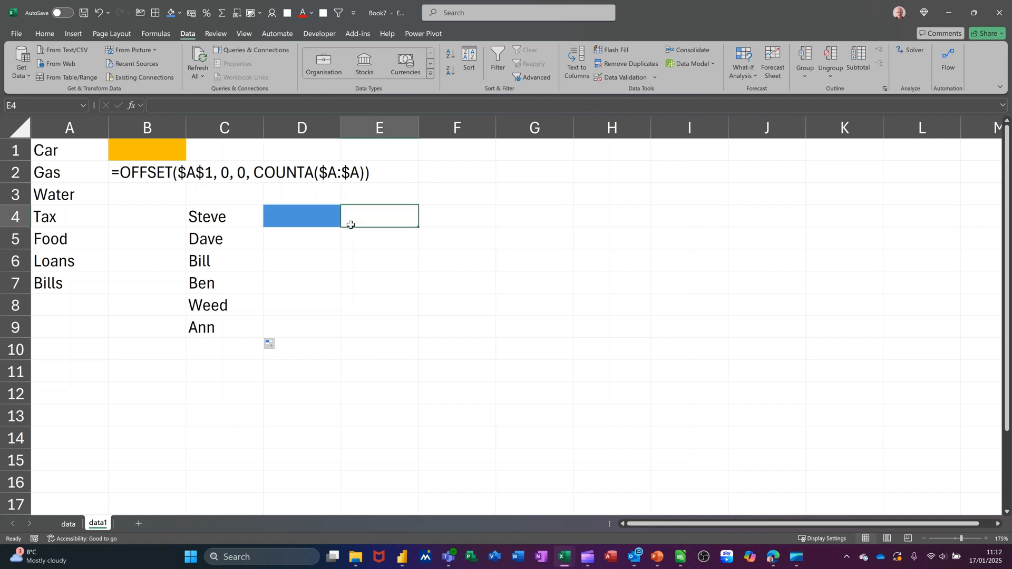
left_click(181, 16)
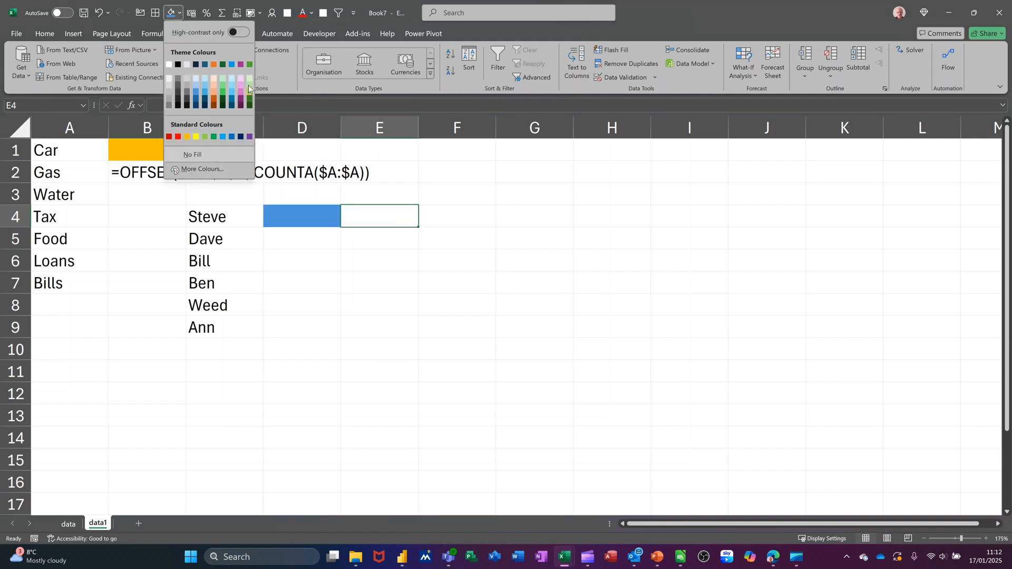
left_click(255, 103)
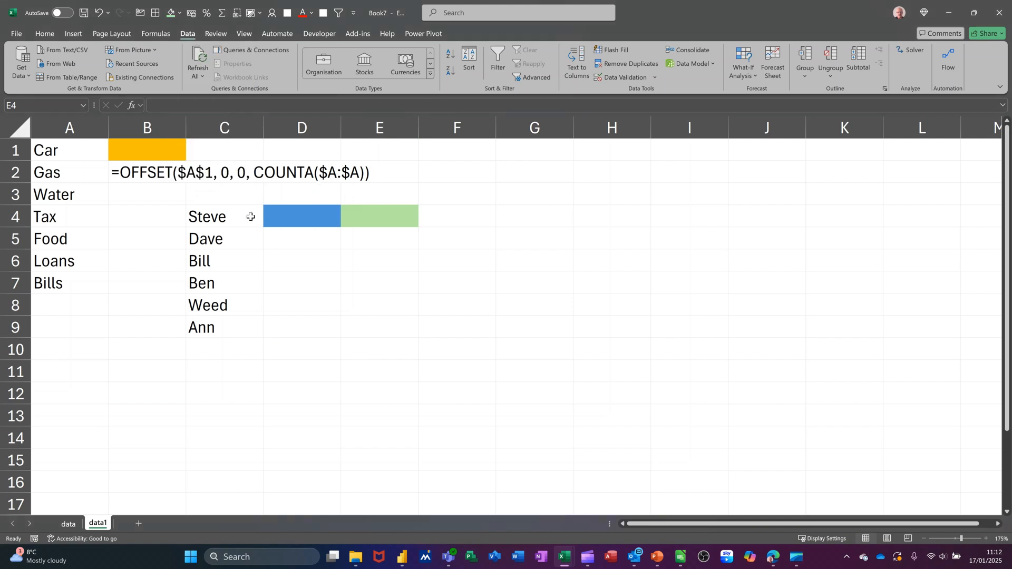
- Enter the header Name in C3 above the list of names
left_click(204, 202)
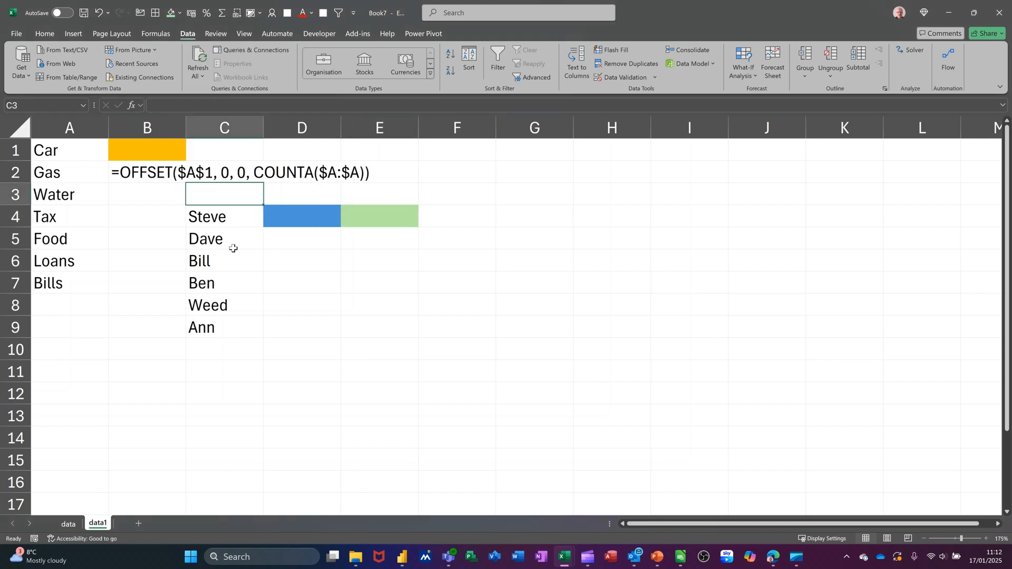
type("Name")
key("Return")
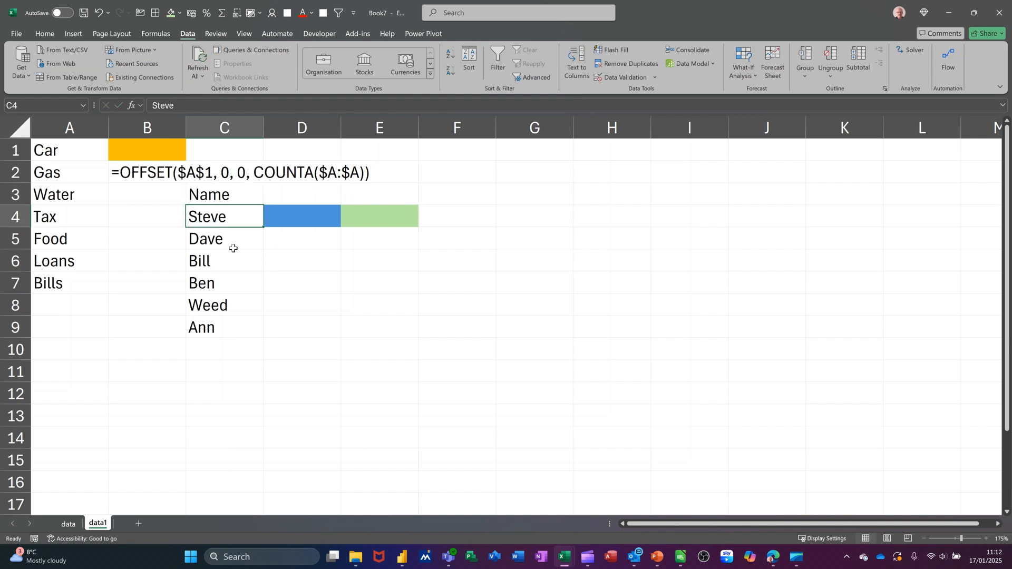
- Format C3:C9 as a table with headers, using a blue banded style from the Medium group
left_click_drag(222, 196, 203, 320)
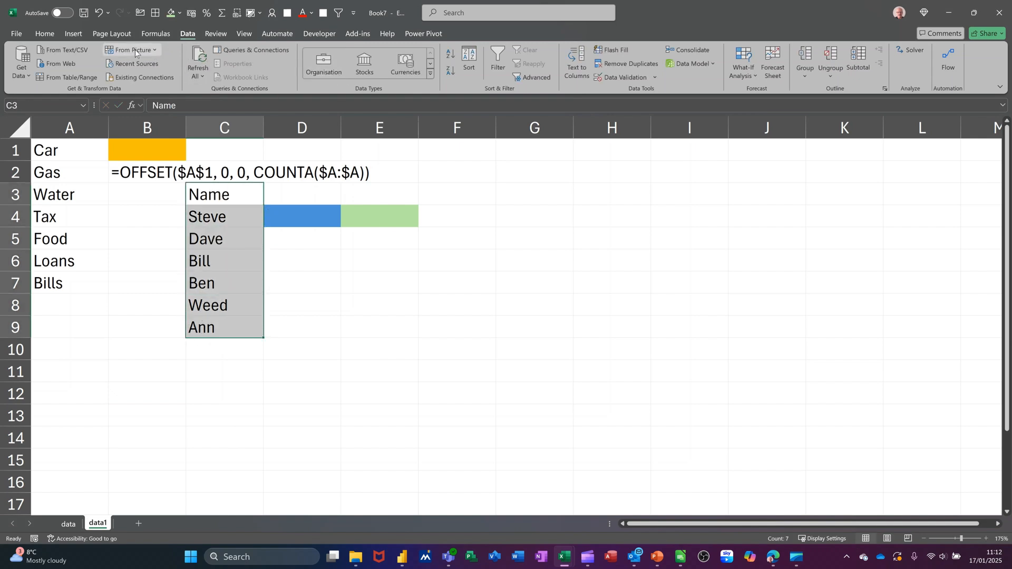
left_click(45, 38)
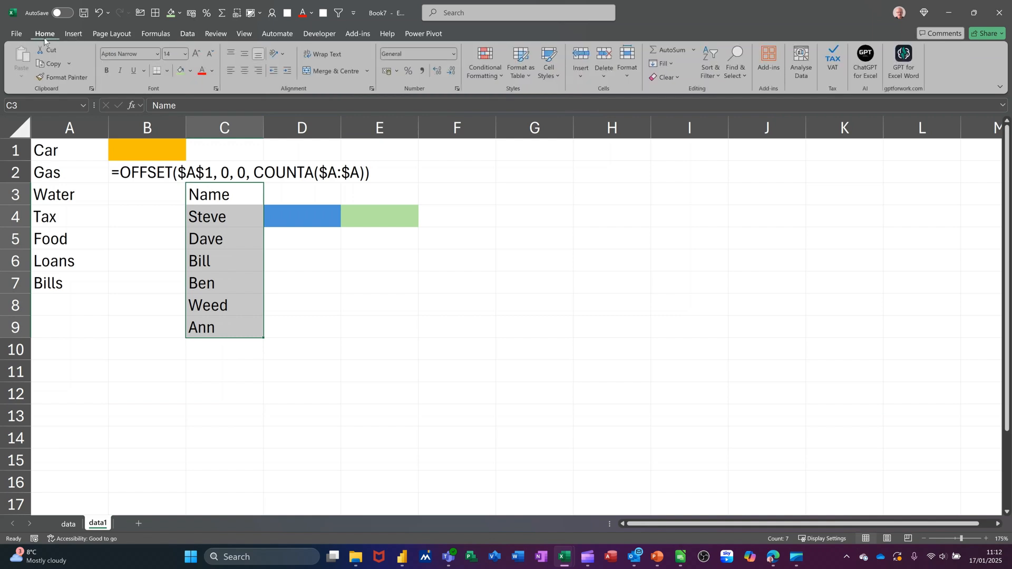
left_click(517, 63)
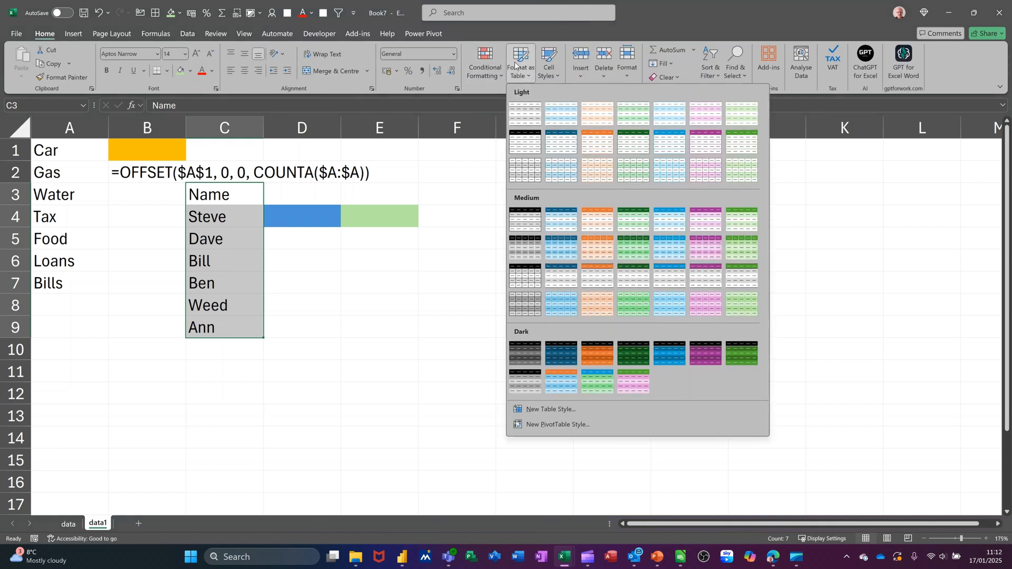
left_click(558, 246)
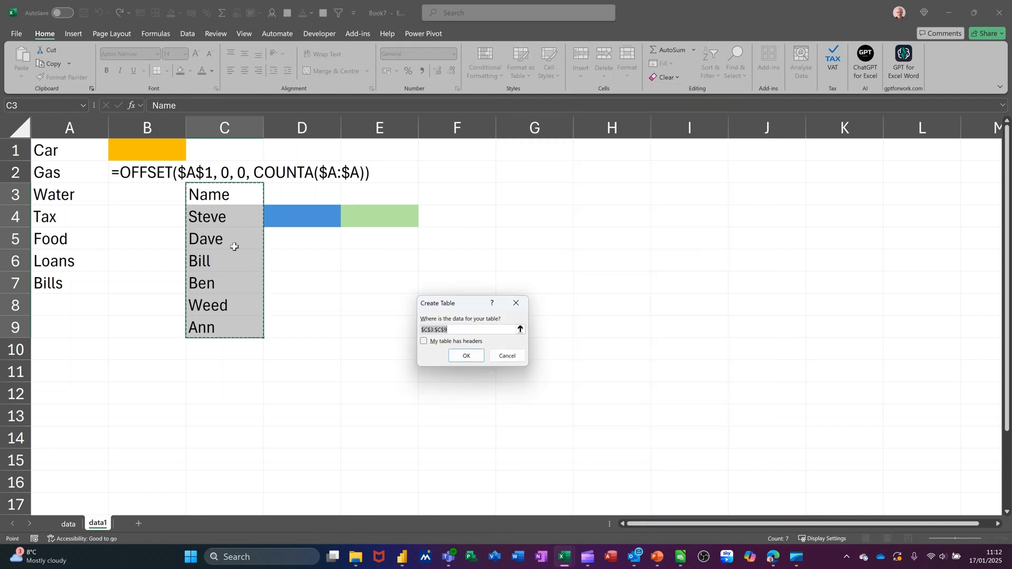
left_click(424, 342)
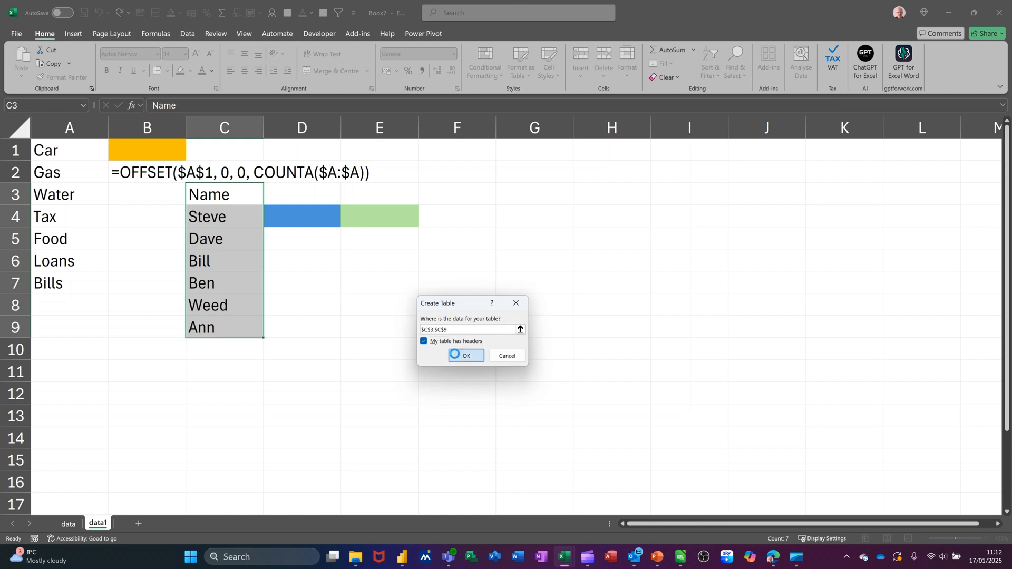
left_click(455, 357)
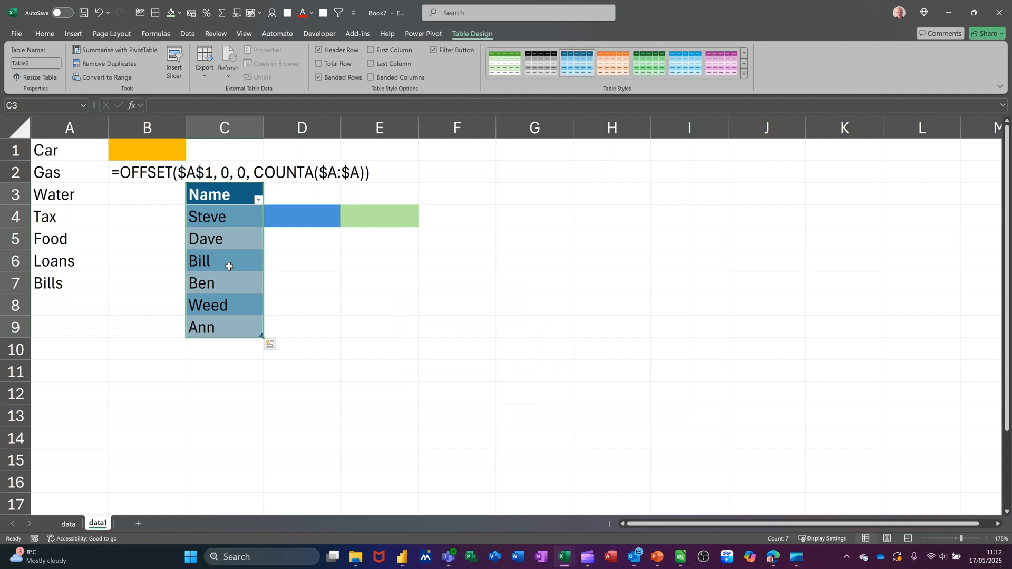
left_click(229, 266)
- Apply List data validation to E4 with the source range =$C$4:$C$9 and check the entries its drop-down offers
left_click(370, 220)
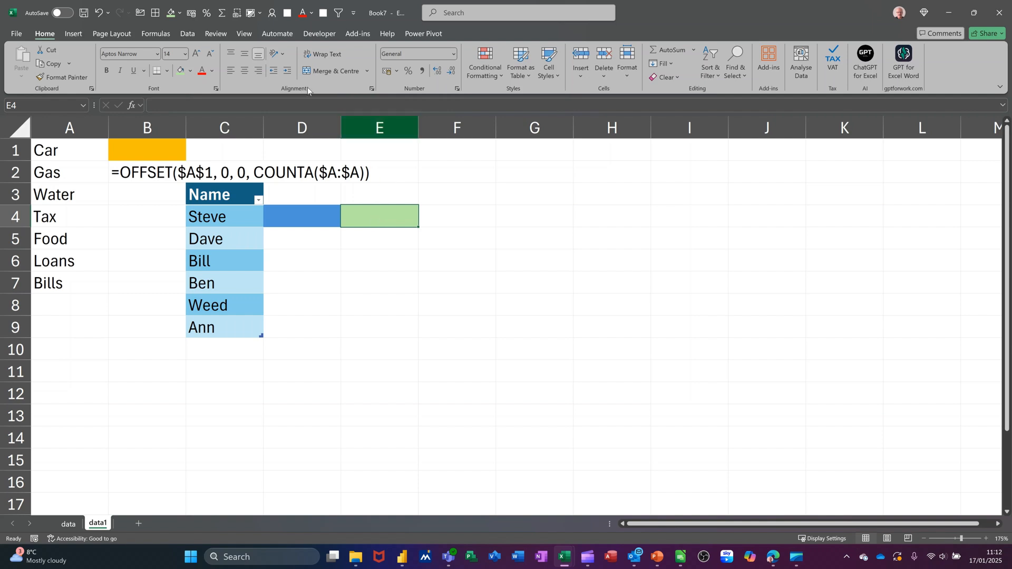
left_click(191, 34)
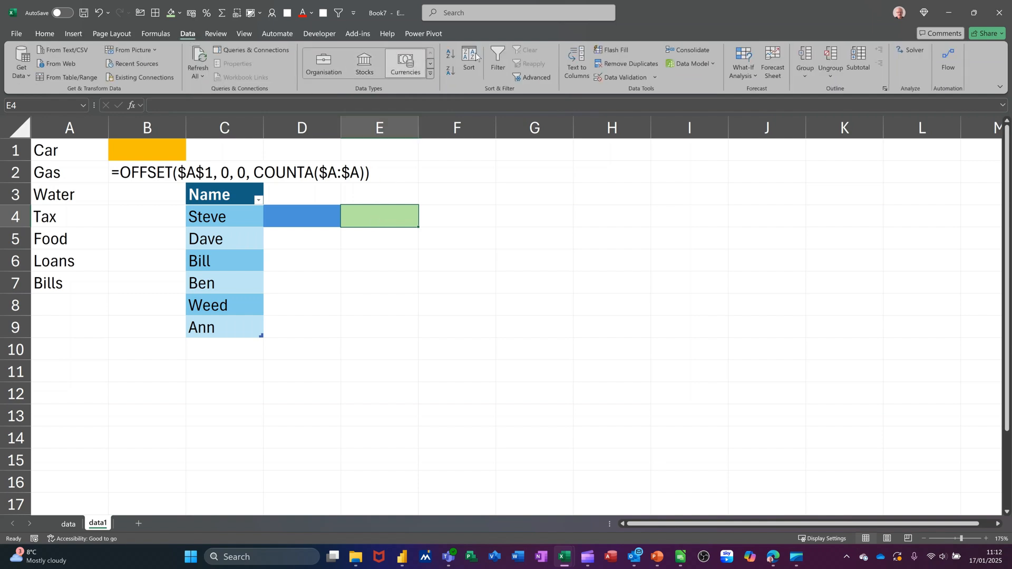
left_click(600, 77)
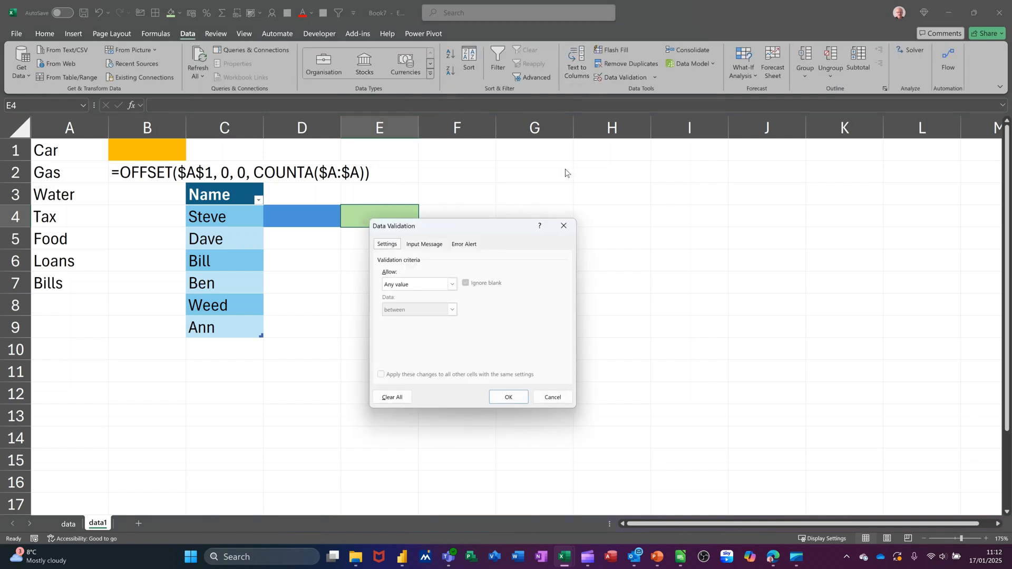
left_click(452, 284)
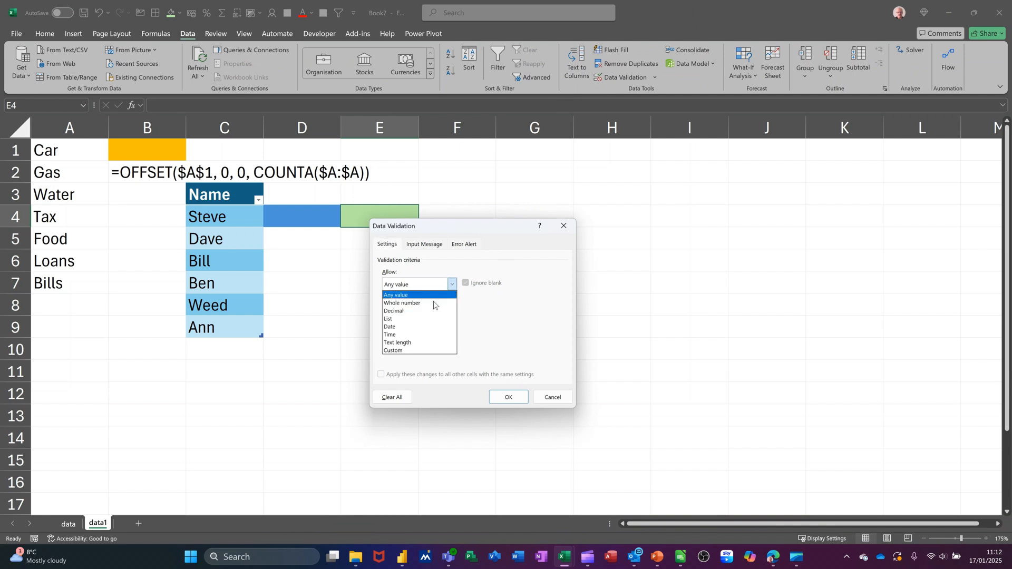
left_click(416, 316)
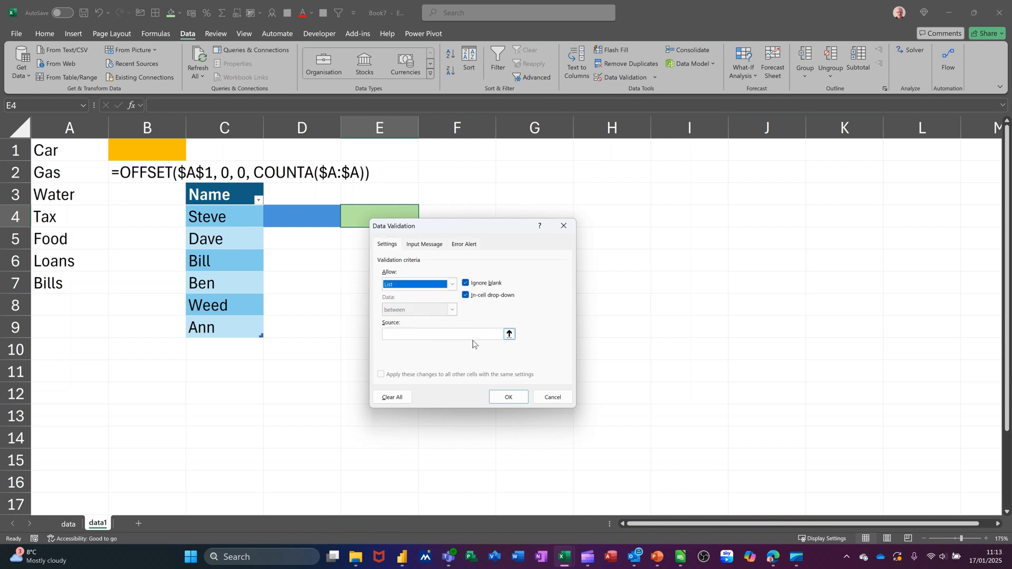
left_click(509, 334)
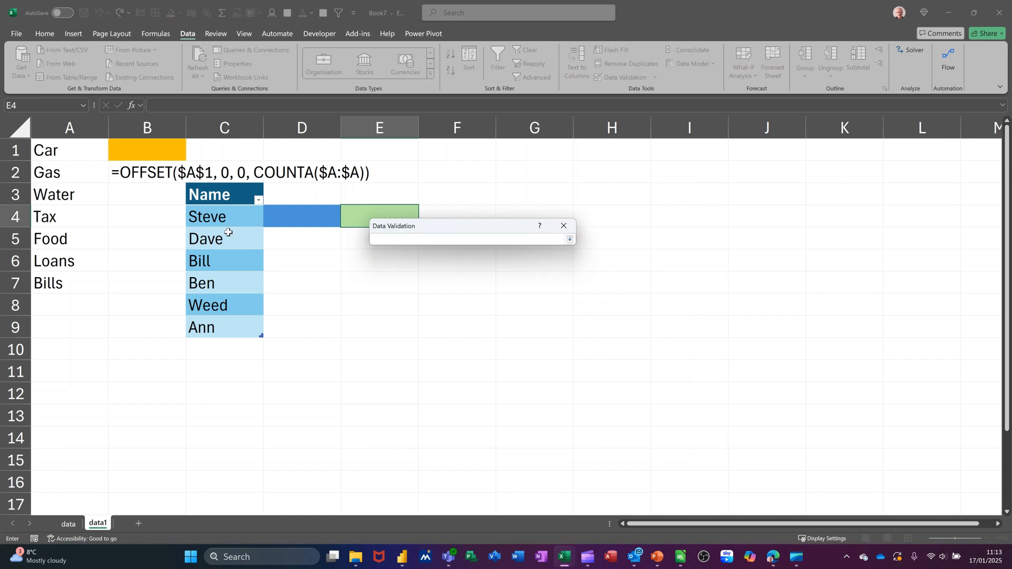
left_click_drag(226, 224, 222, 323)
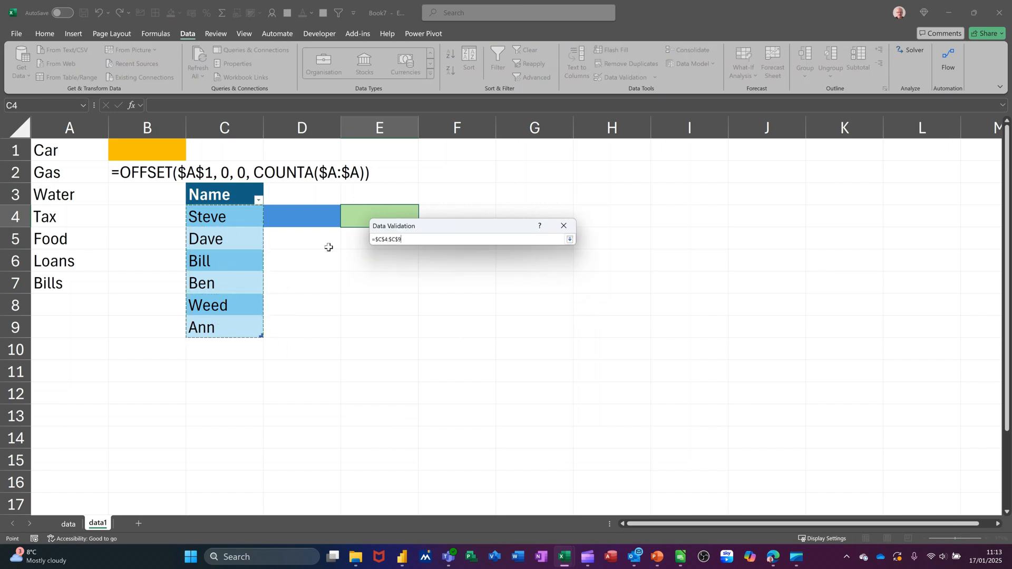
left_click(569, 240)
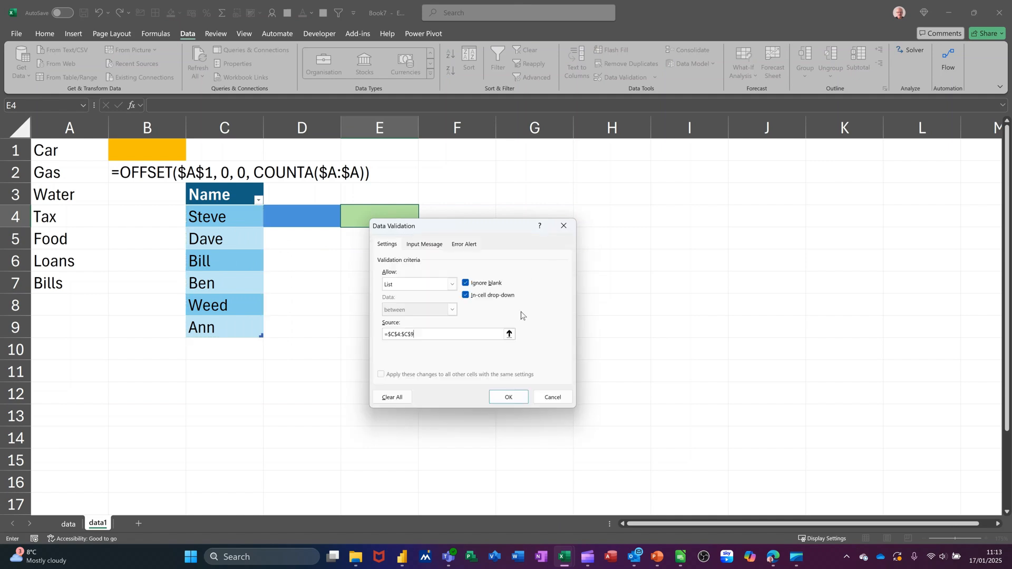
left_click(507, 398)
left_click(422, 224)
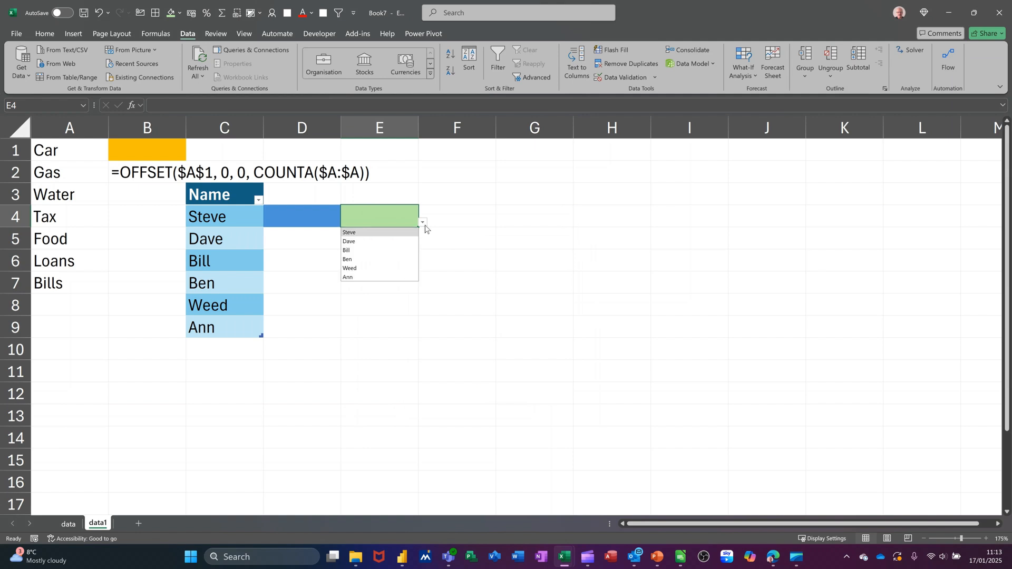
left_click(422, 222)
- Add another first name in C10 directly below the table and check the entries in the E4 drop-down
left_click(232, 328)
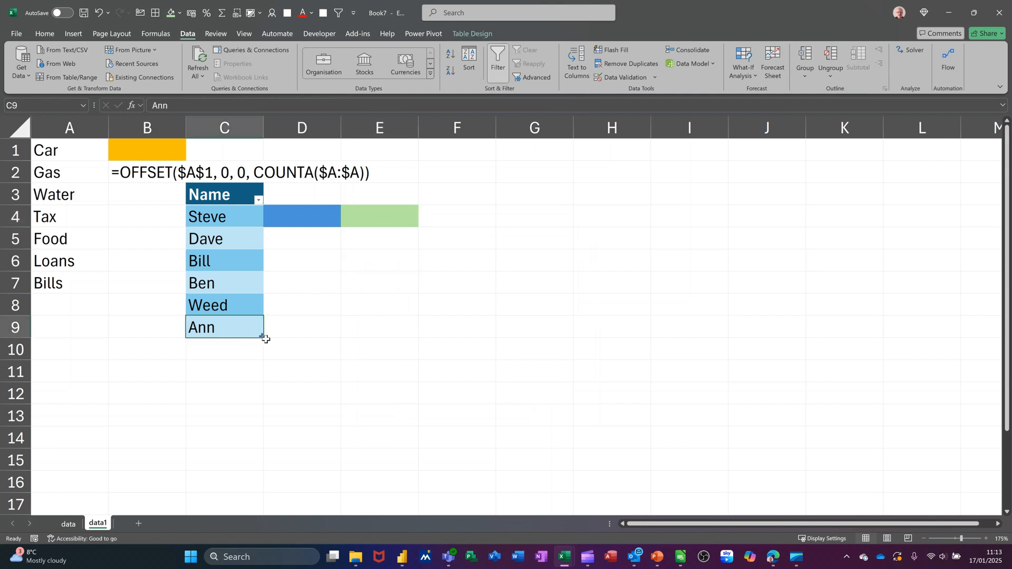
left_click(232, 350)
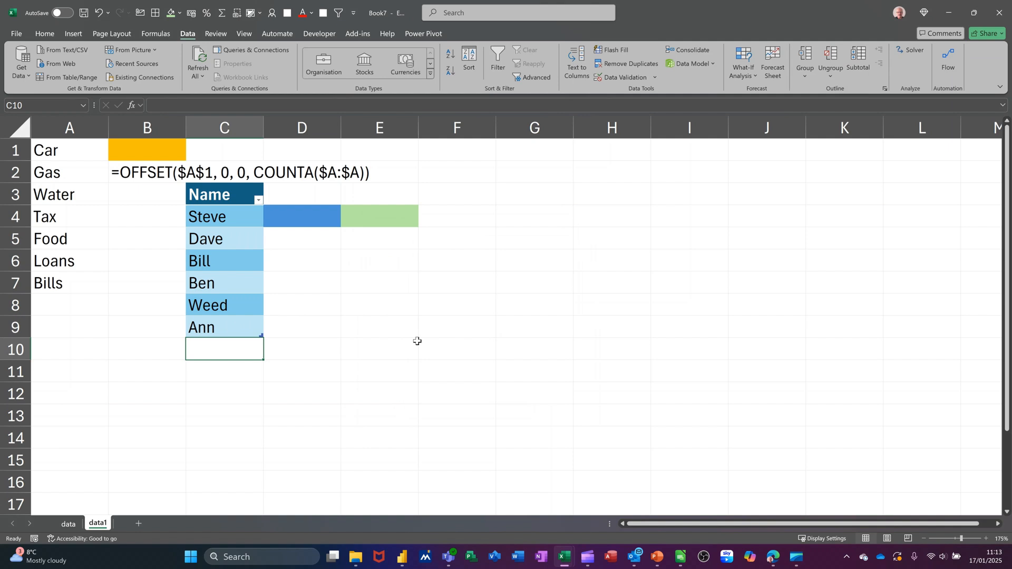
type("John")
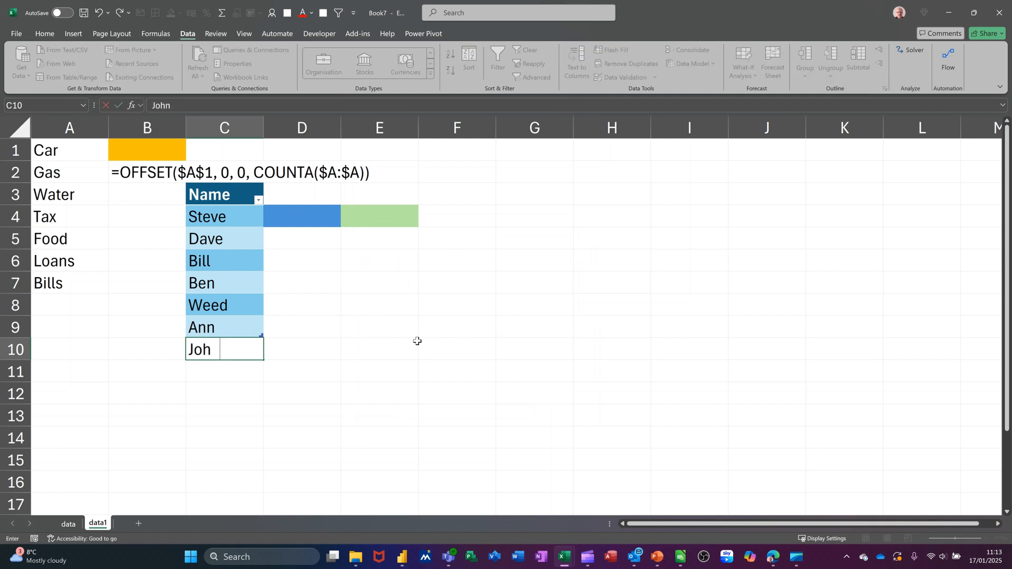
key("Return")
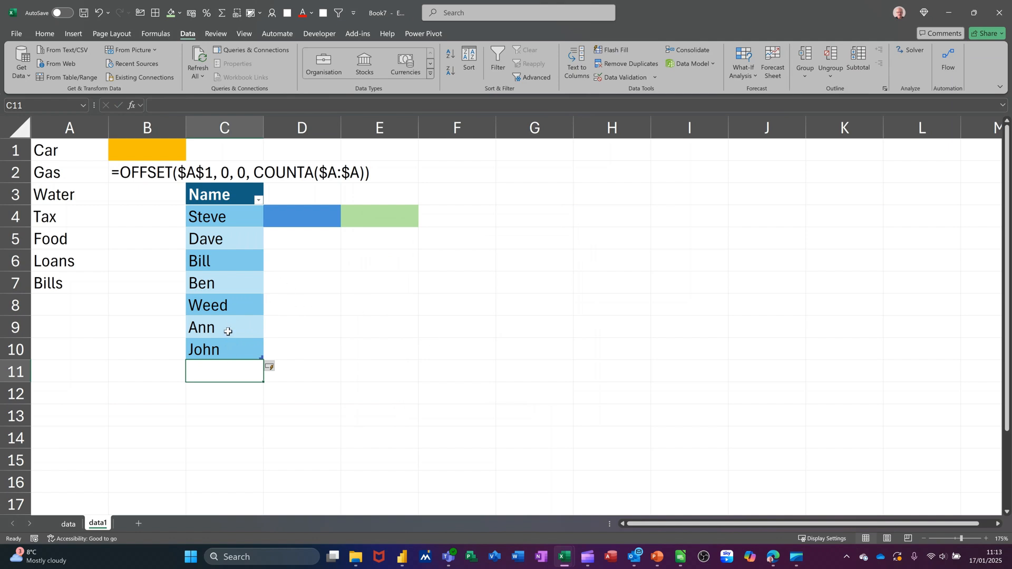
left_click(379, 214)
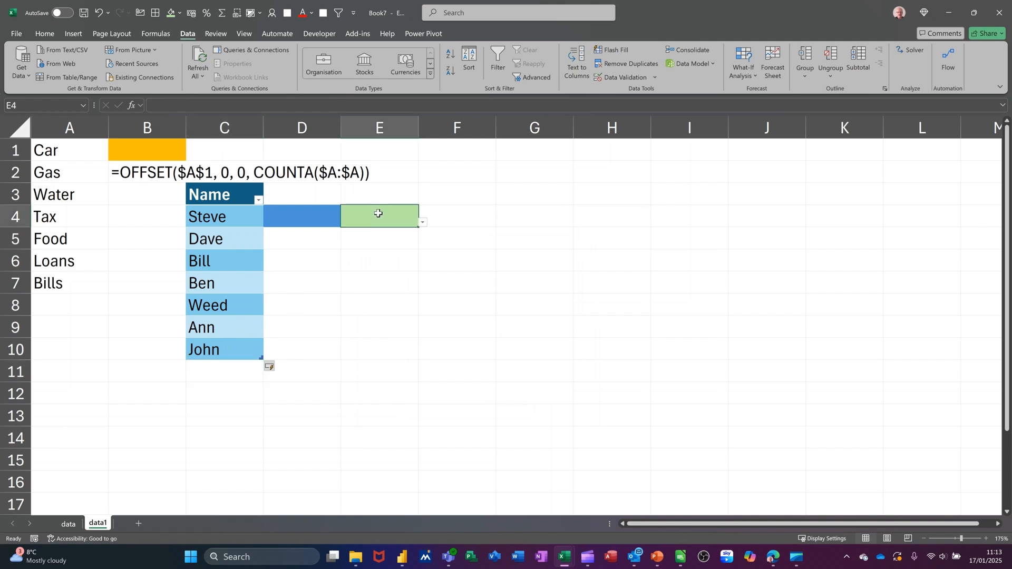
left_click(422, 223)
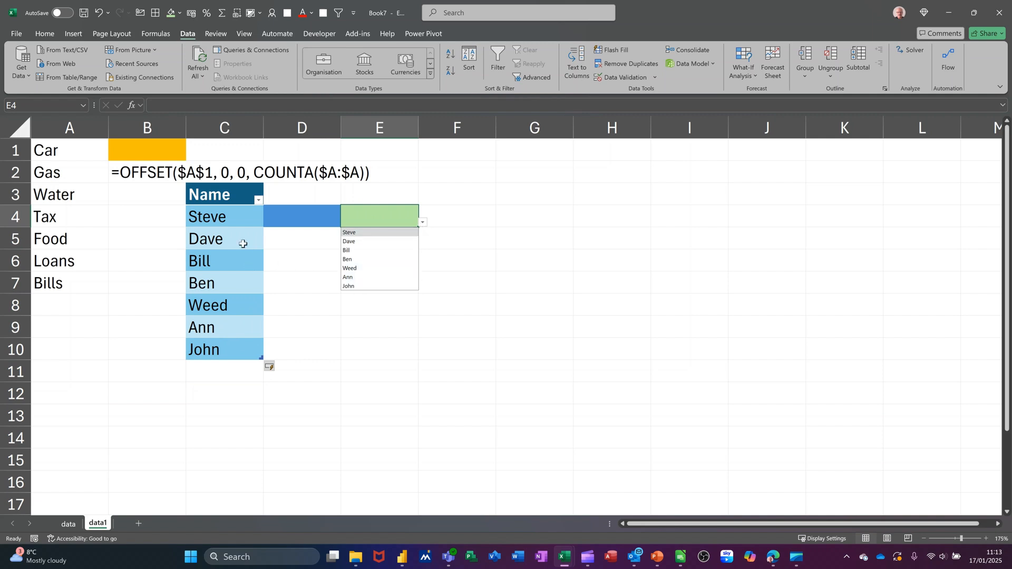
left_click(222, 226)
left_click(232, 279)
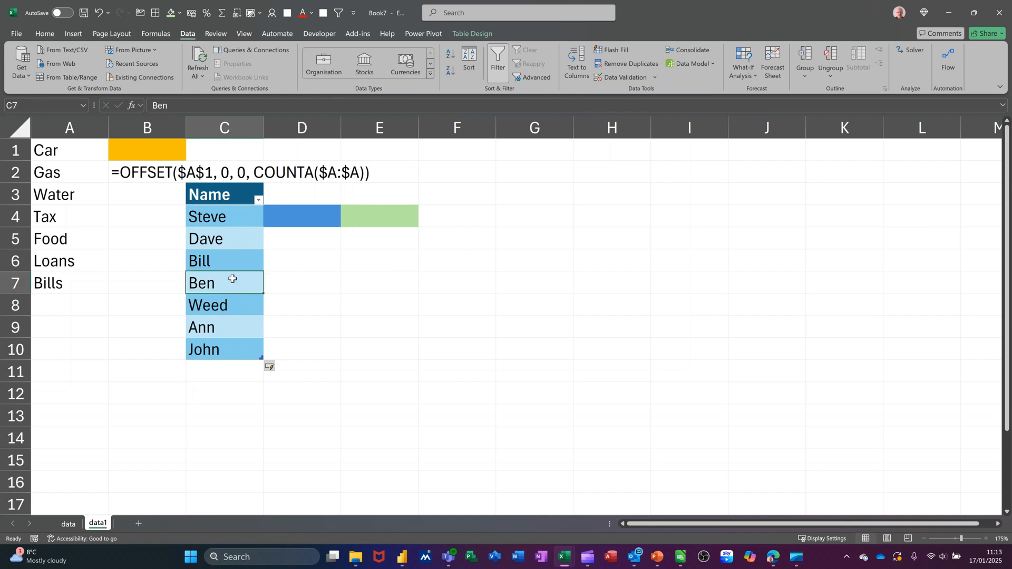
left_click(125, 178)
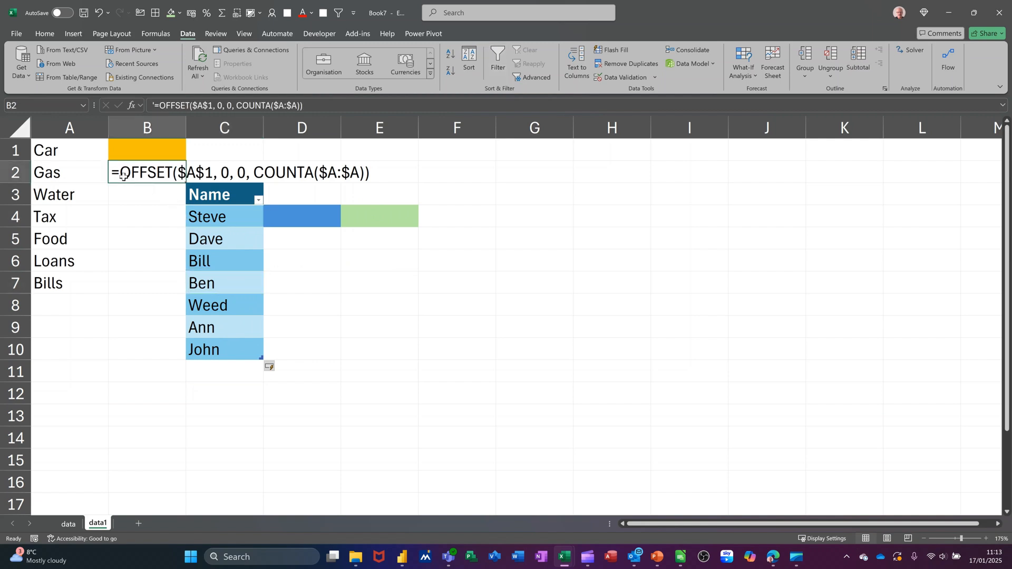
left_click(231, 261)
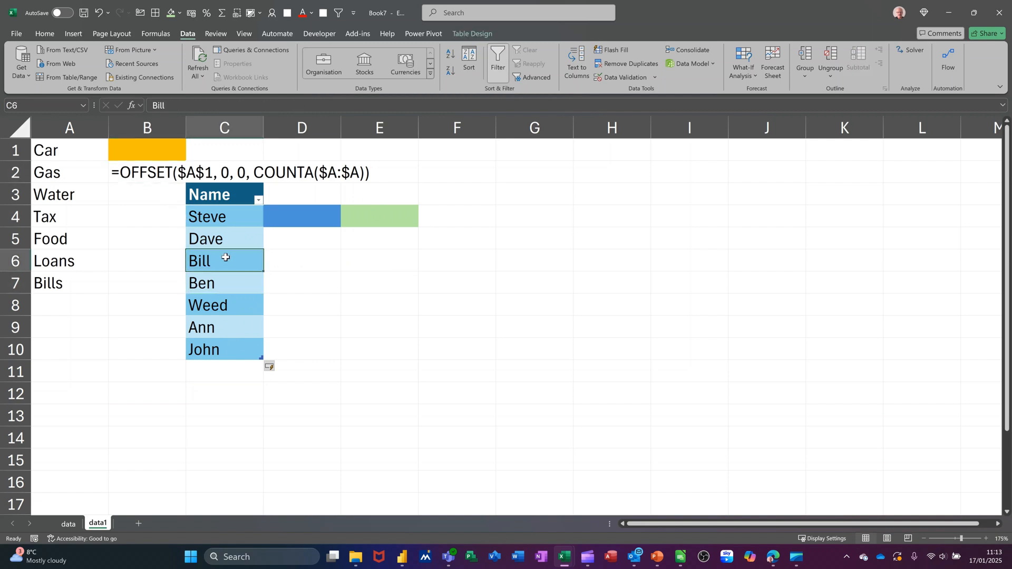